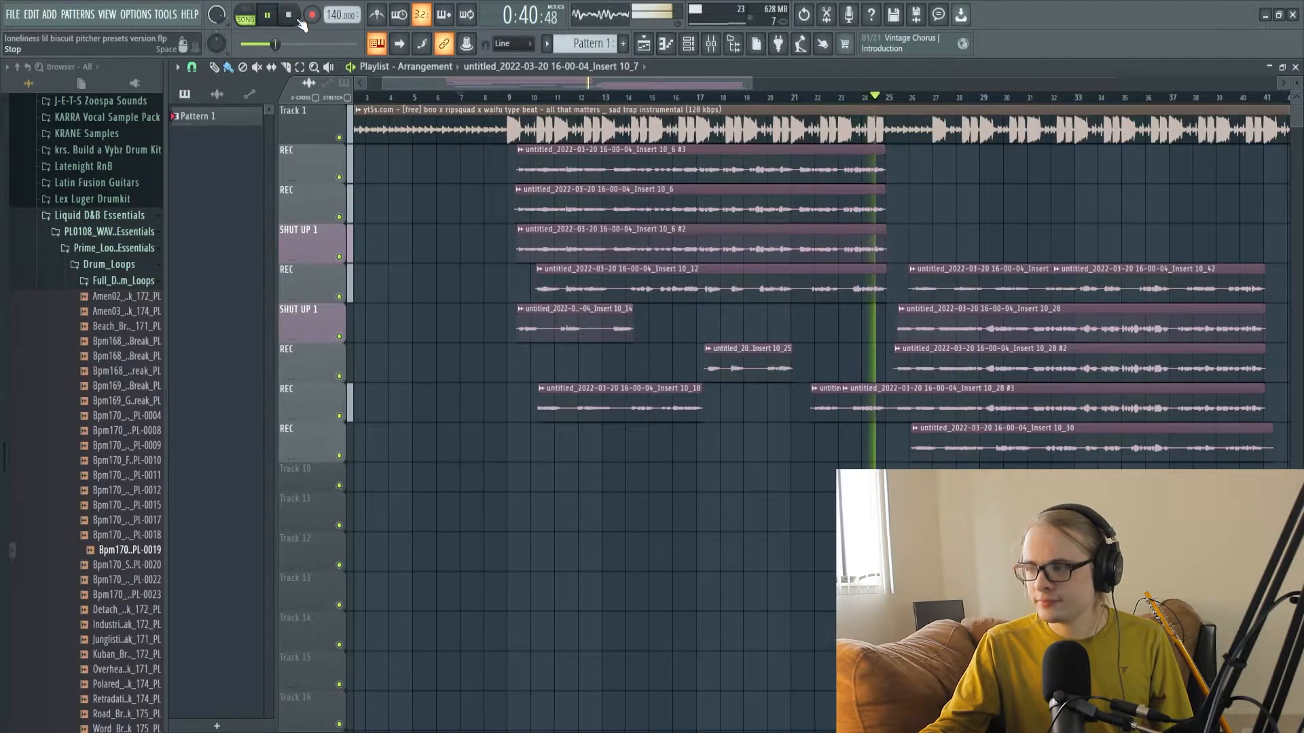
- Stop playback and load the mixer track state "p3tro clean center" onto Insert 45
left_click(296, 19)
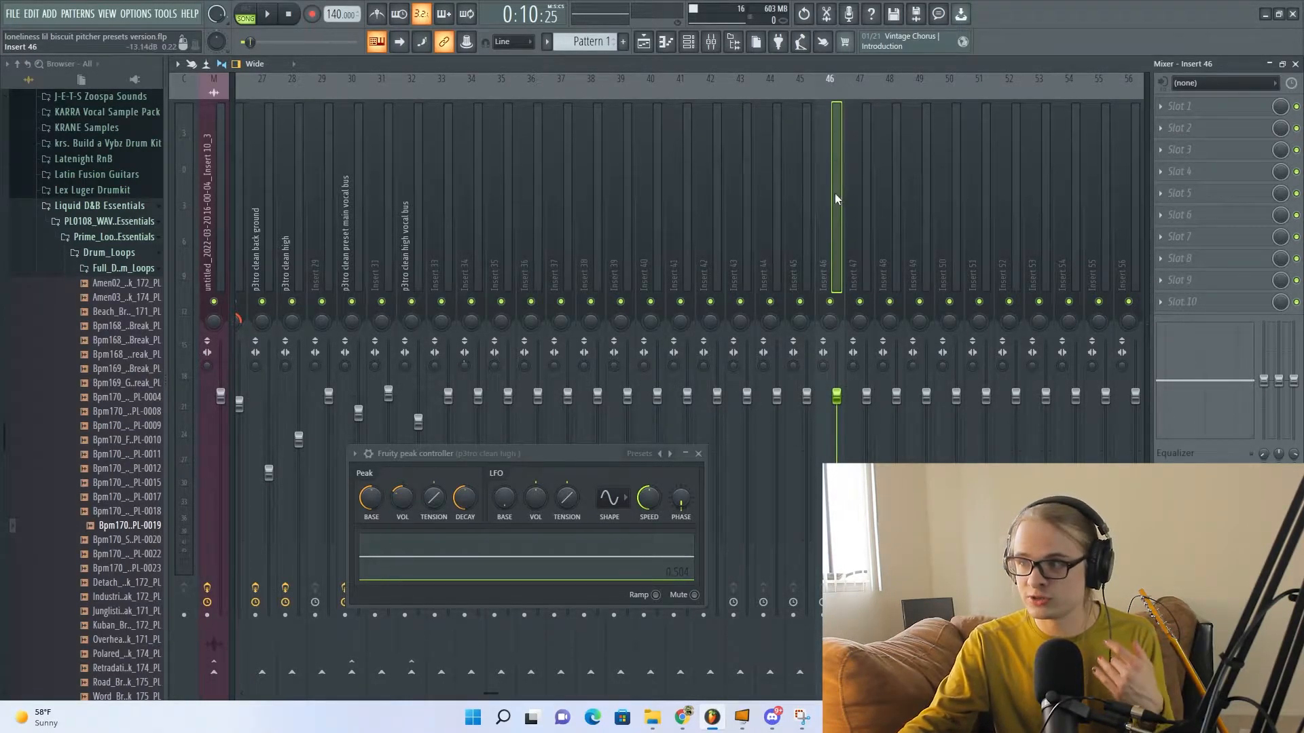
right_click(805, 210)
left_click(805, 212)
right_click(805, 216)
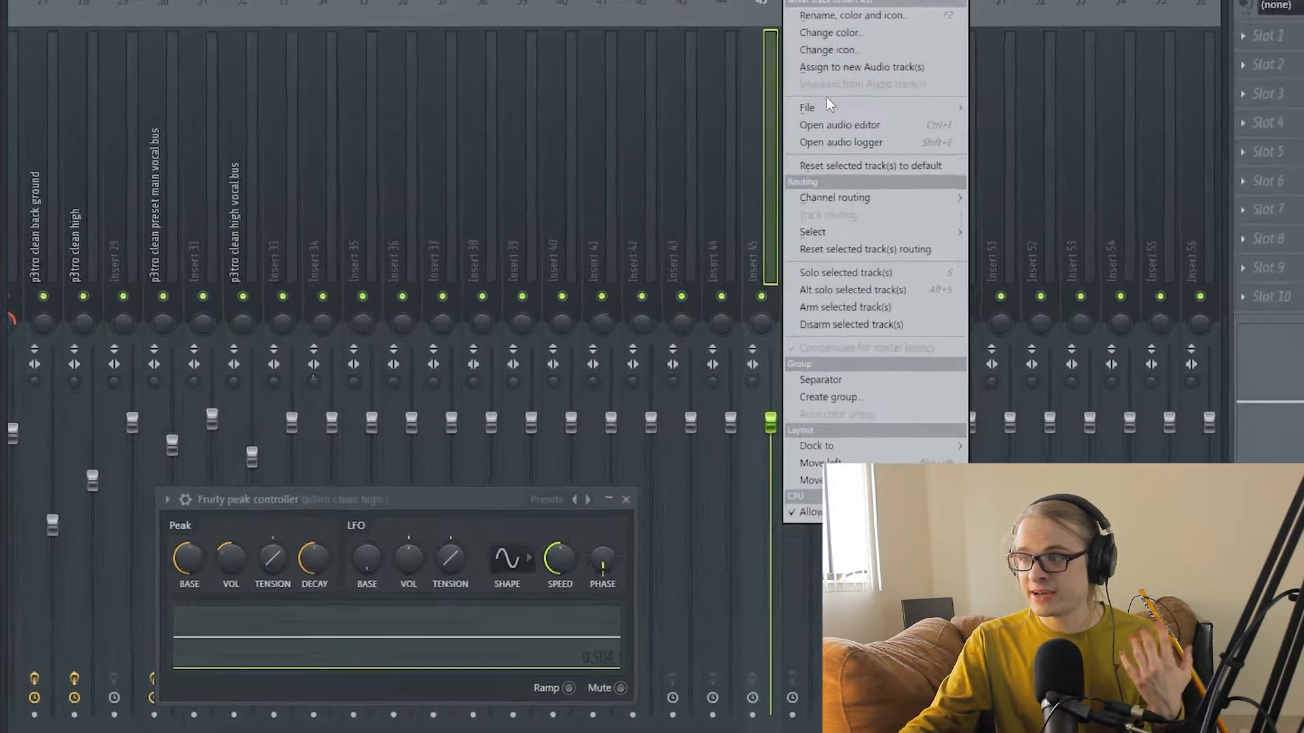
mouse_move(938, 156)
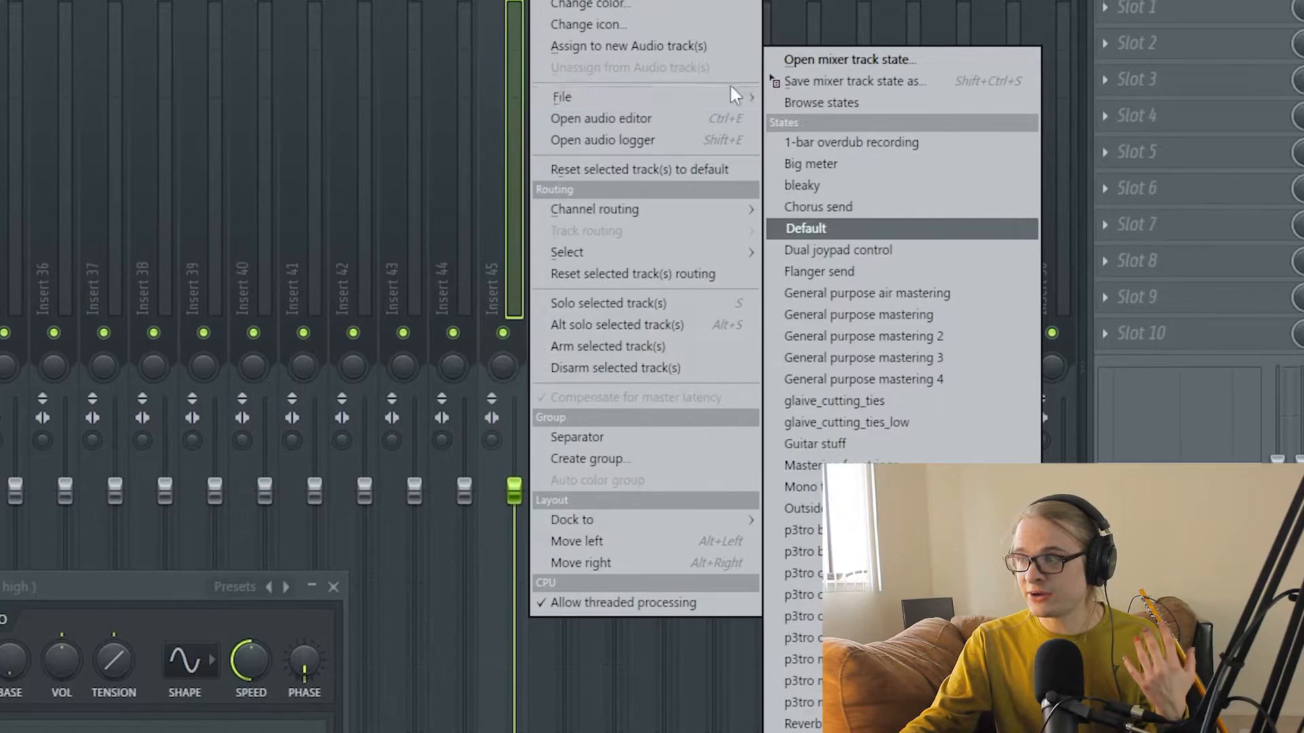
left_click(795, 61)
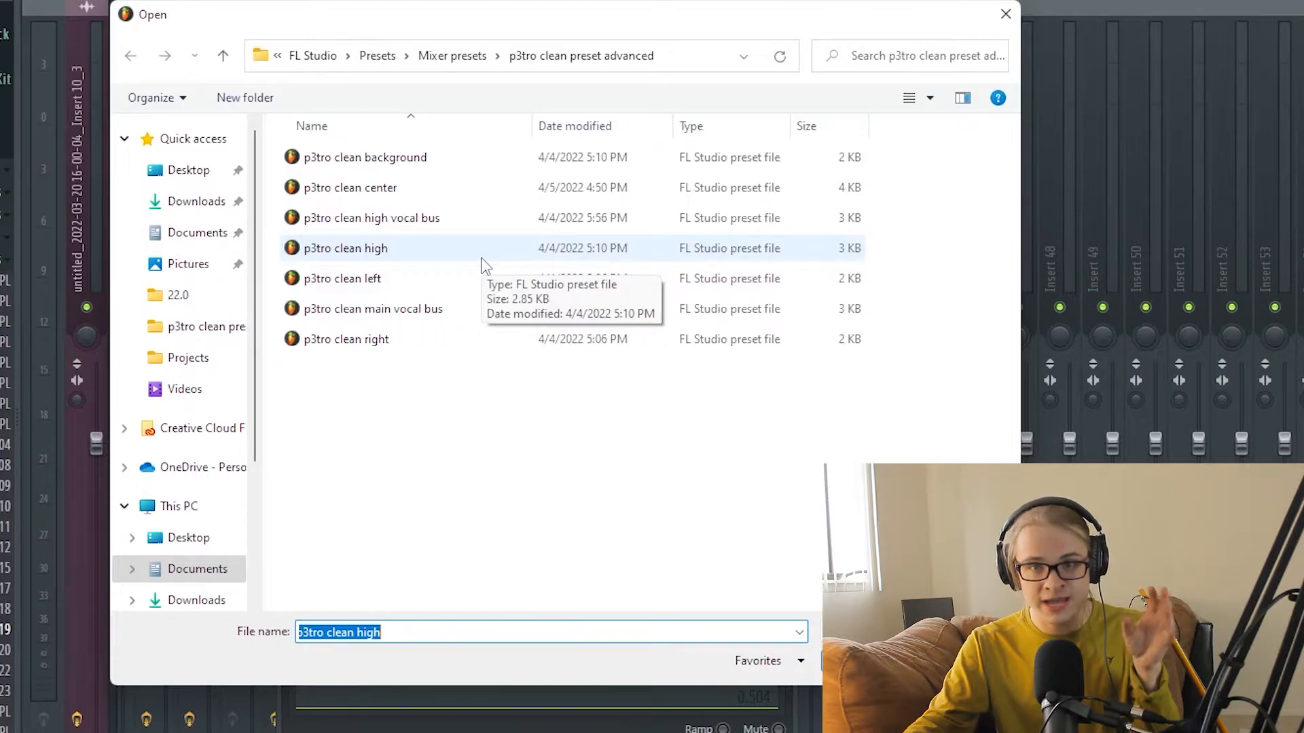
left_click(532, 192)
left_click(451, 250)
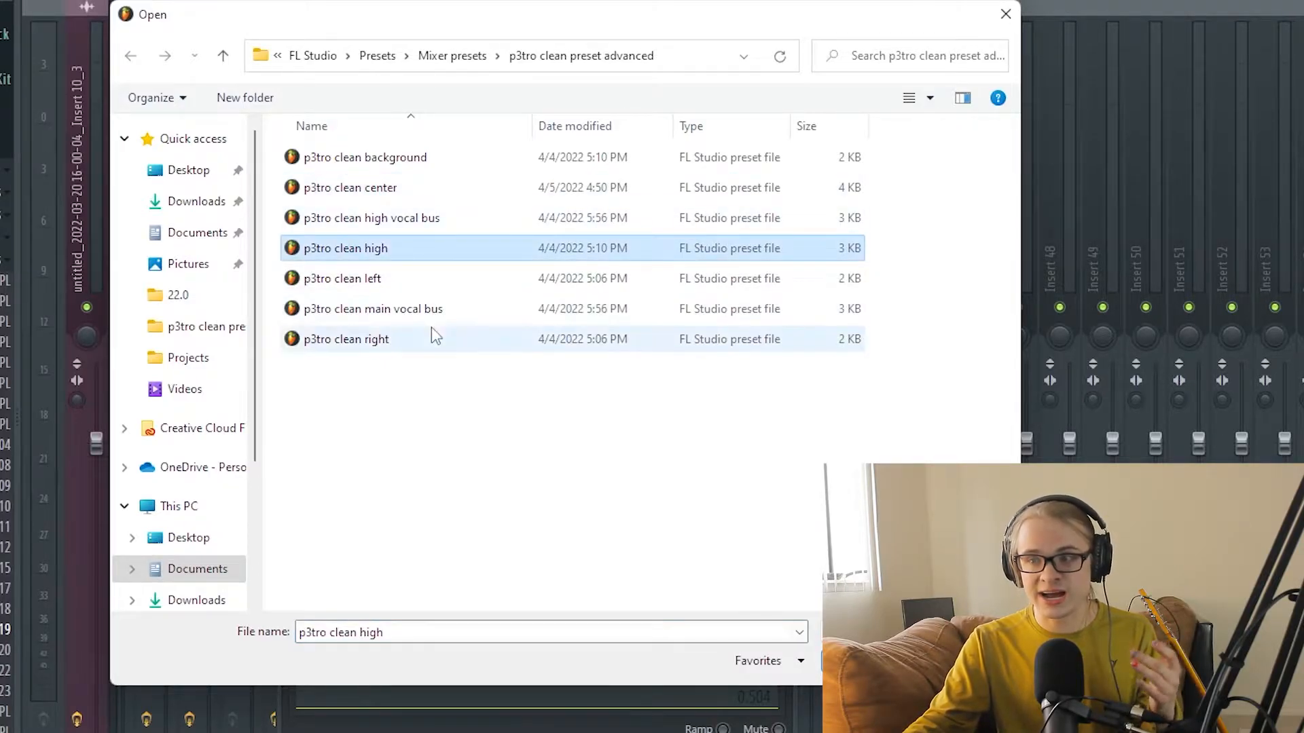
left_click(436, 311)
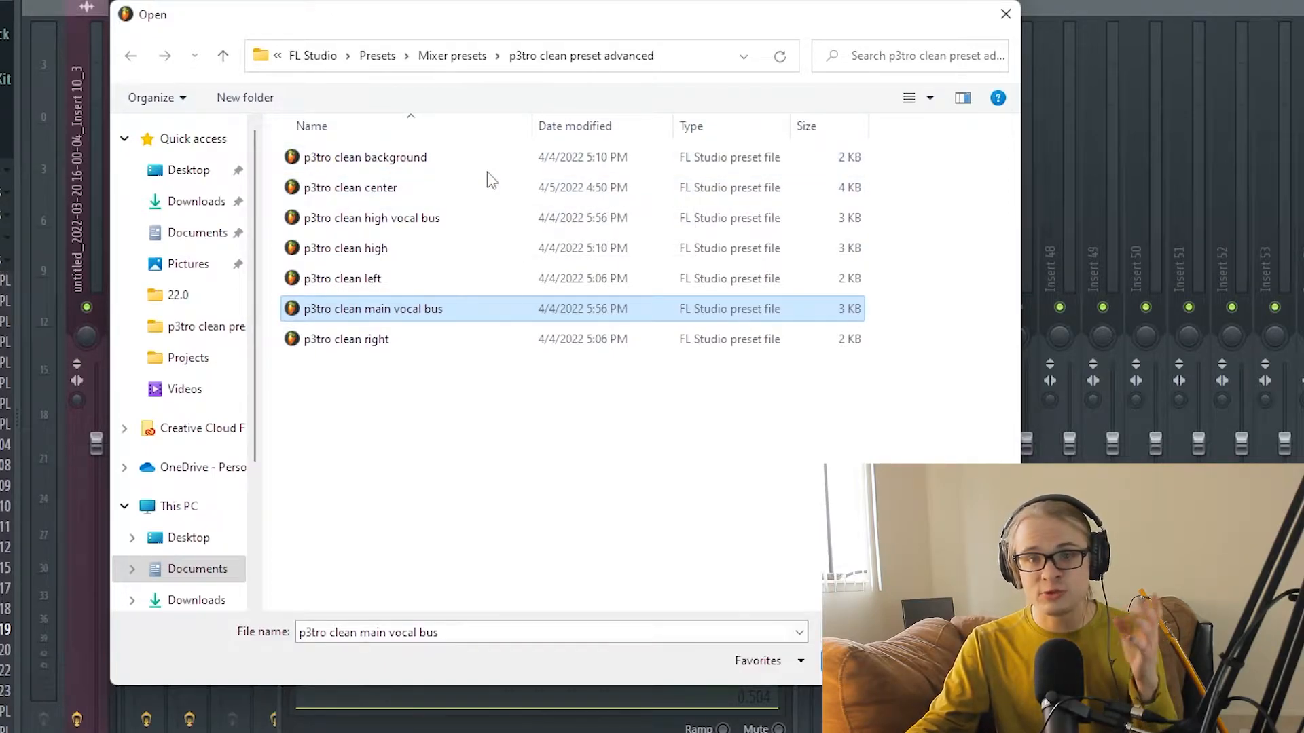
left_click(446, 189)
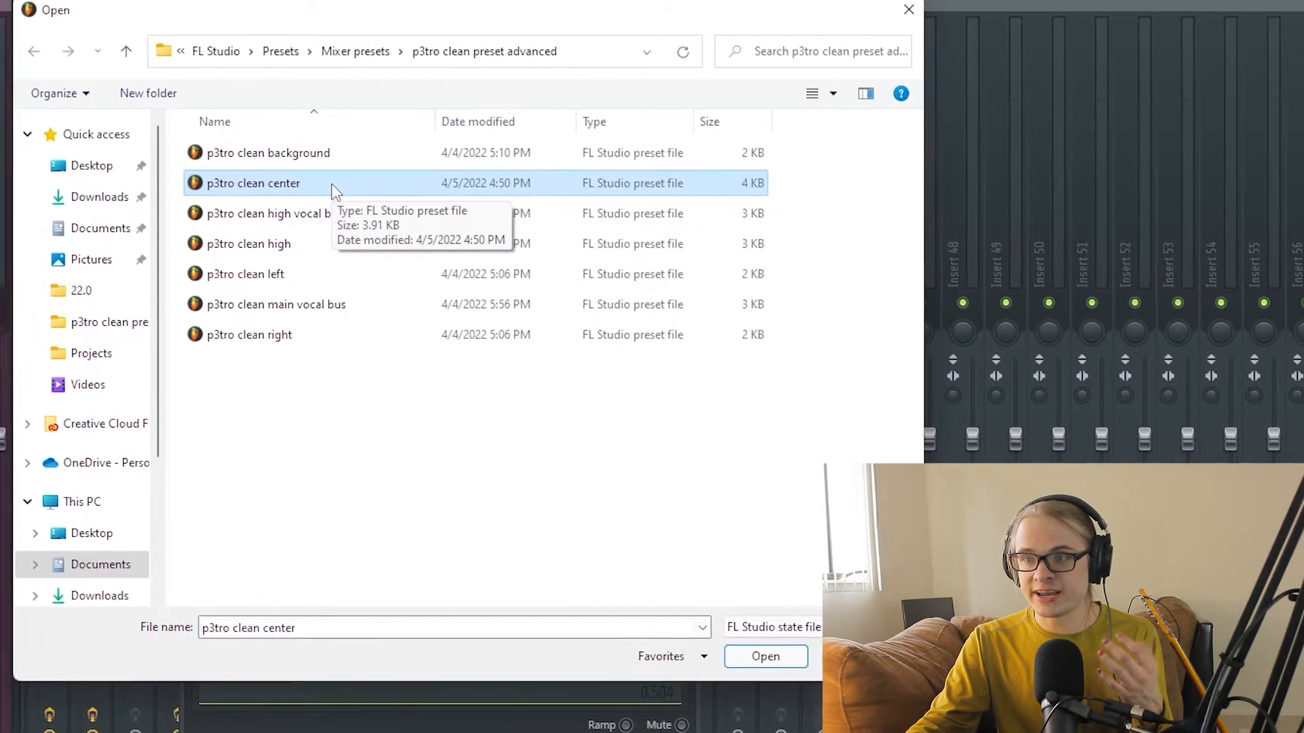
double_click(429, 189)
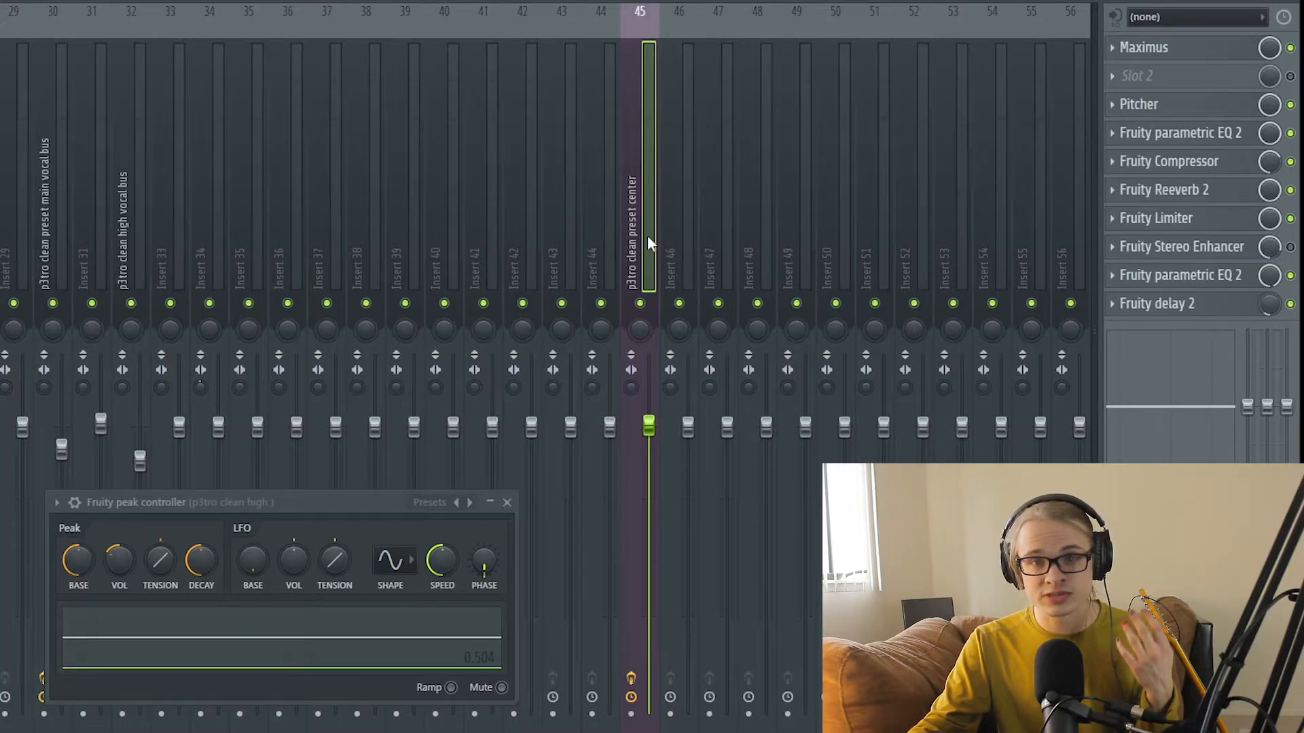
- Load the mixer track state "p3tro clean left" onto Insert 44
left_click(600, 247)
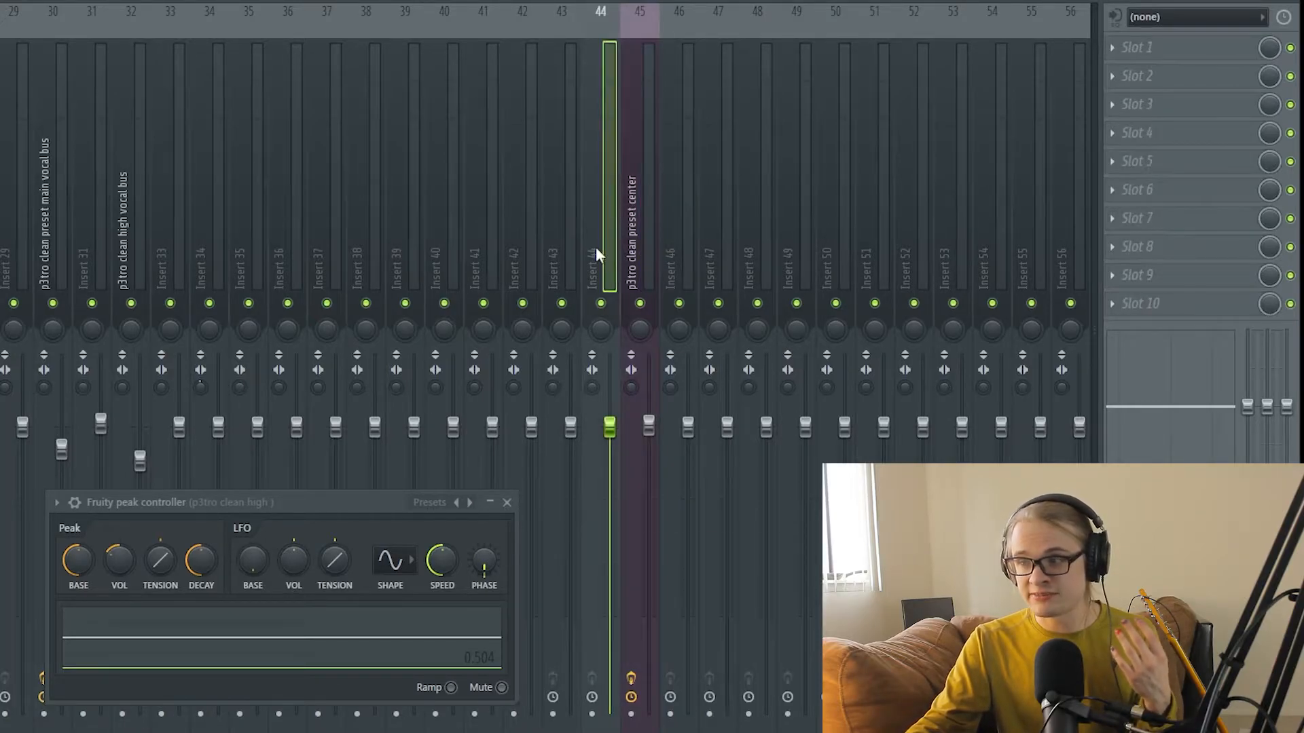
right_click(596, 246)
mouse_move(674, 124)
left_click(858, 90)
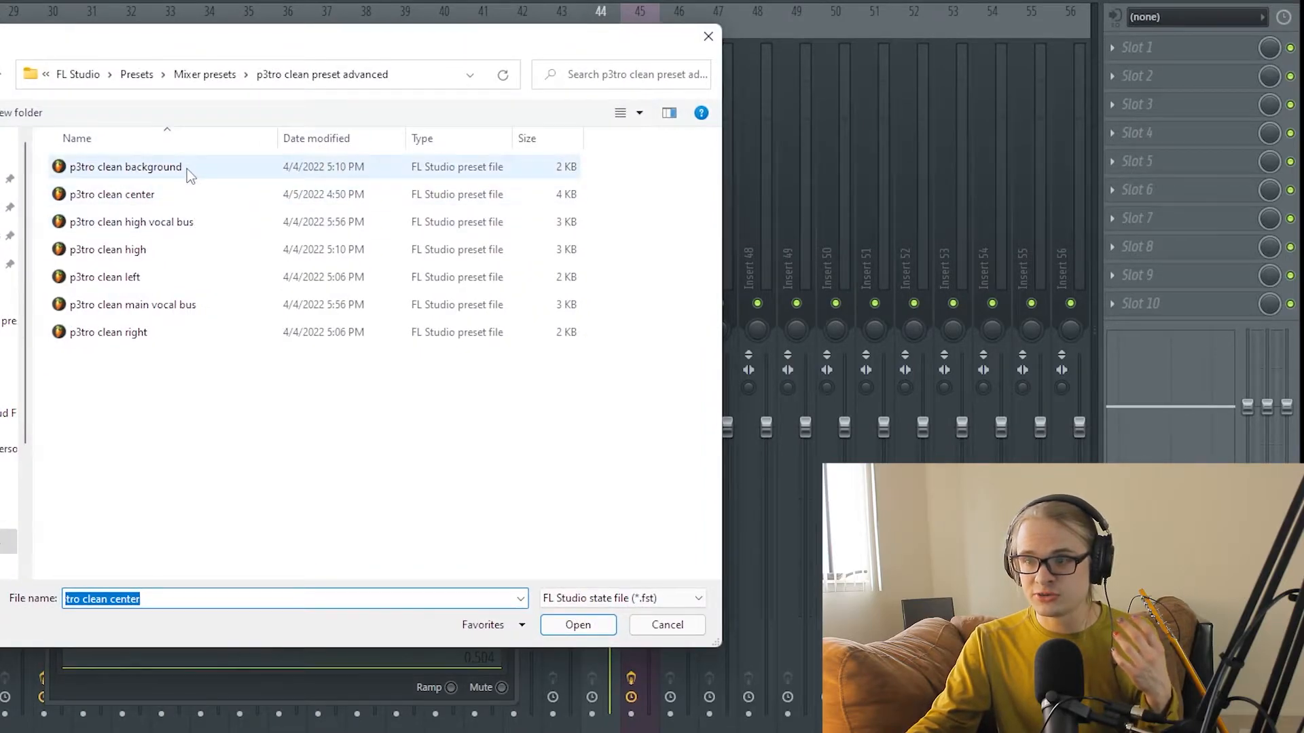
double_click(173, 279)
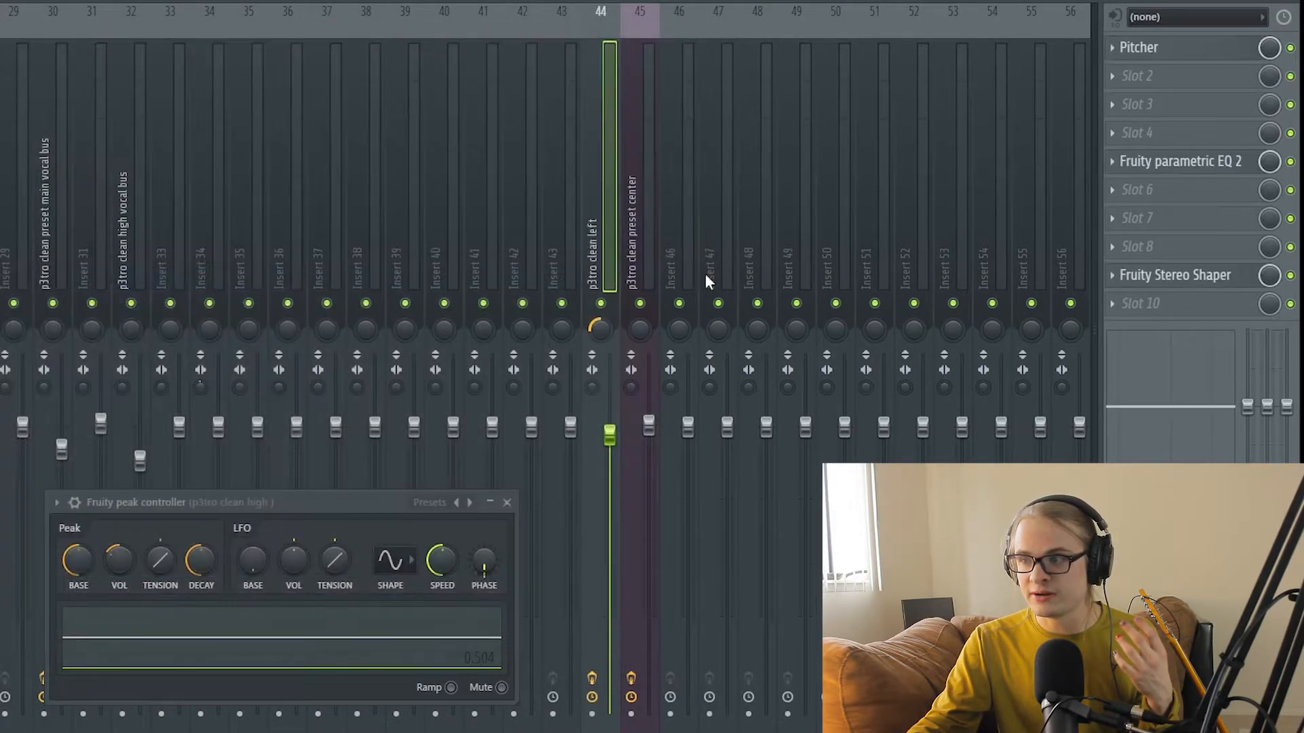
- Load the mixer track state "p3tro clean right" onto Insert 46
left_click(684, 266)
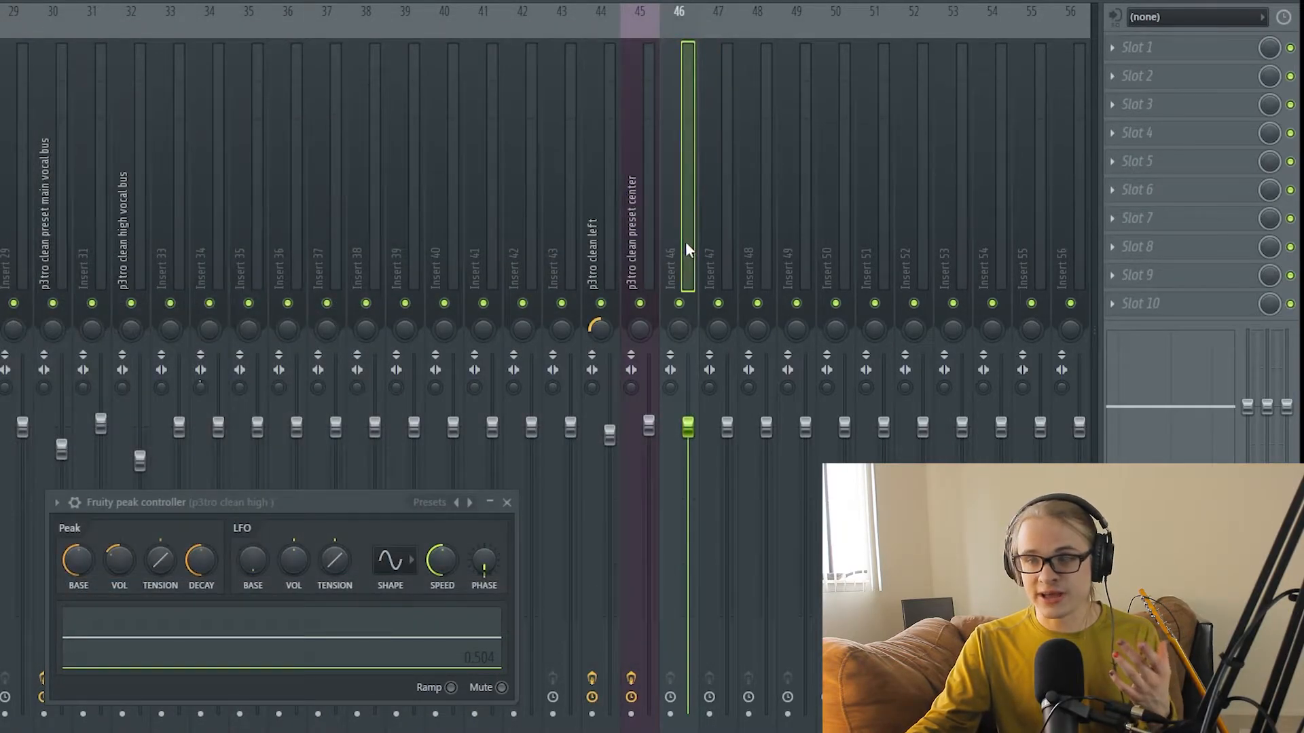
right_click(686, 250)
mouse_move(792, 119)
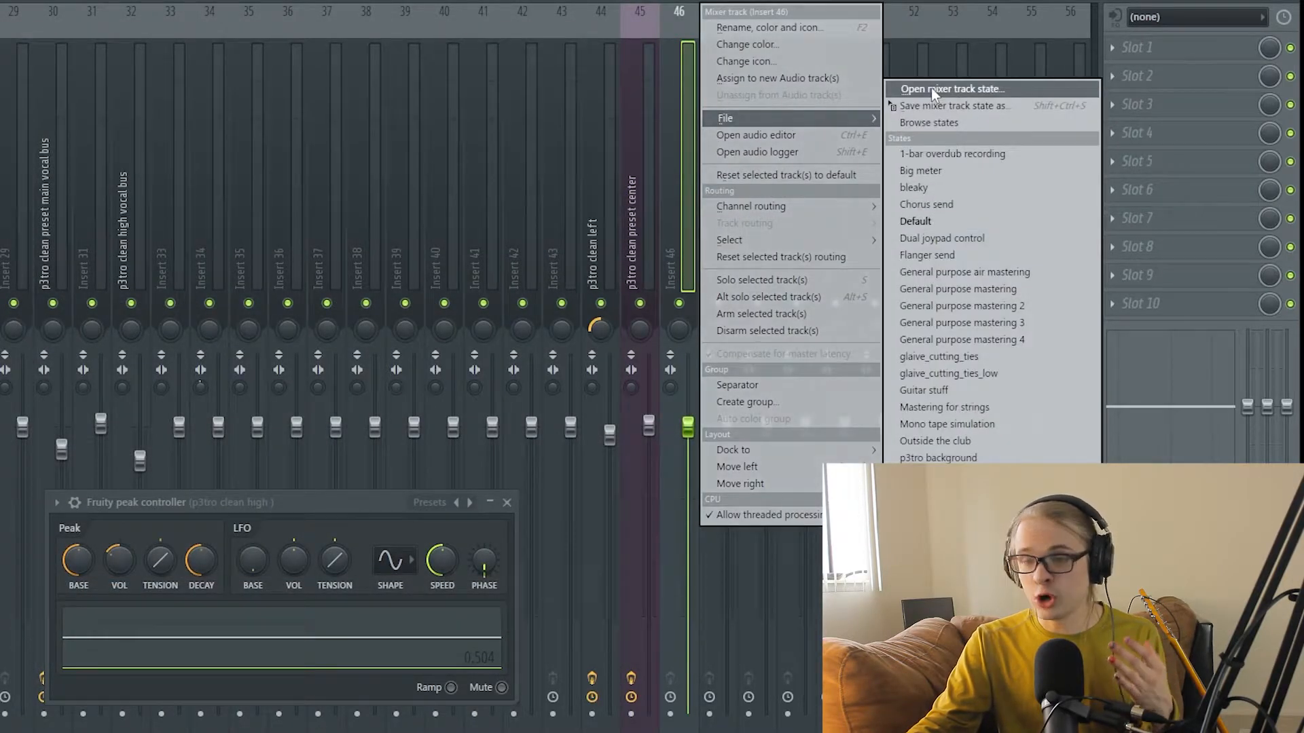
left_click(931, 88)
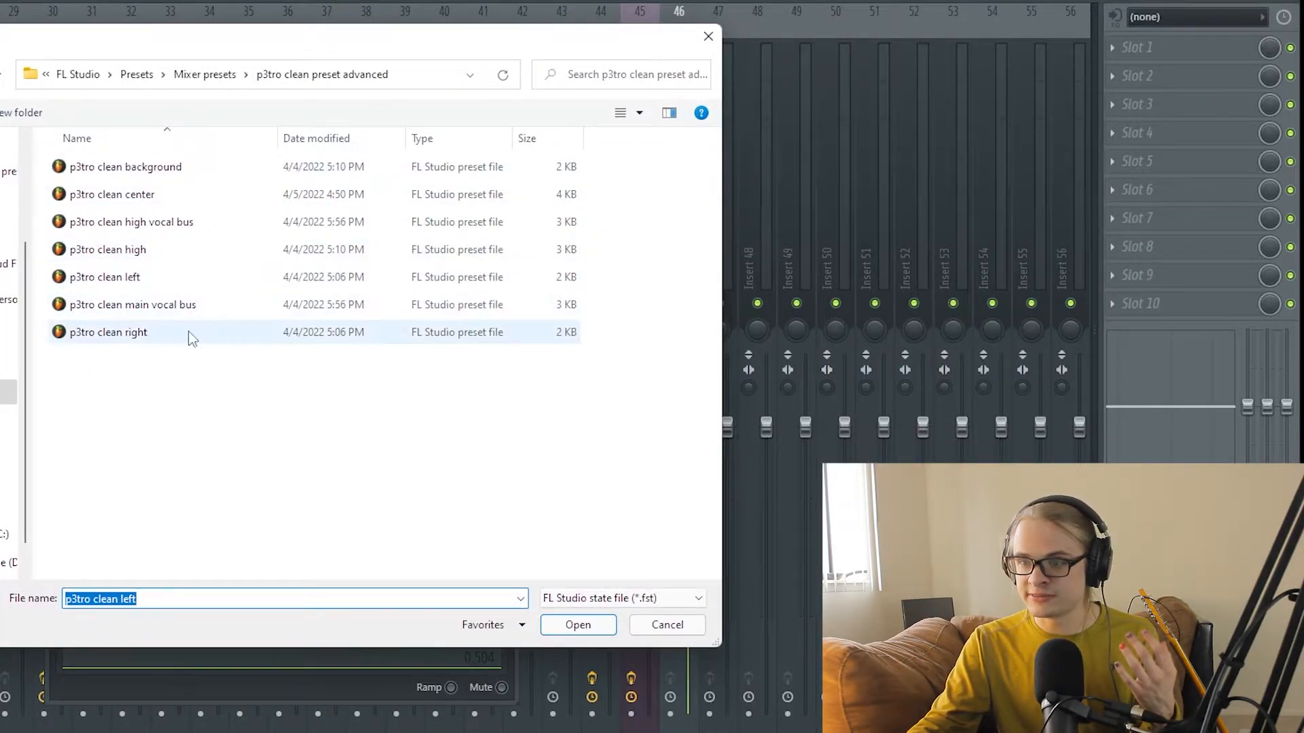
left_click(186, 333)
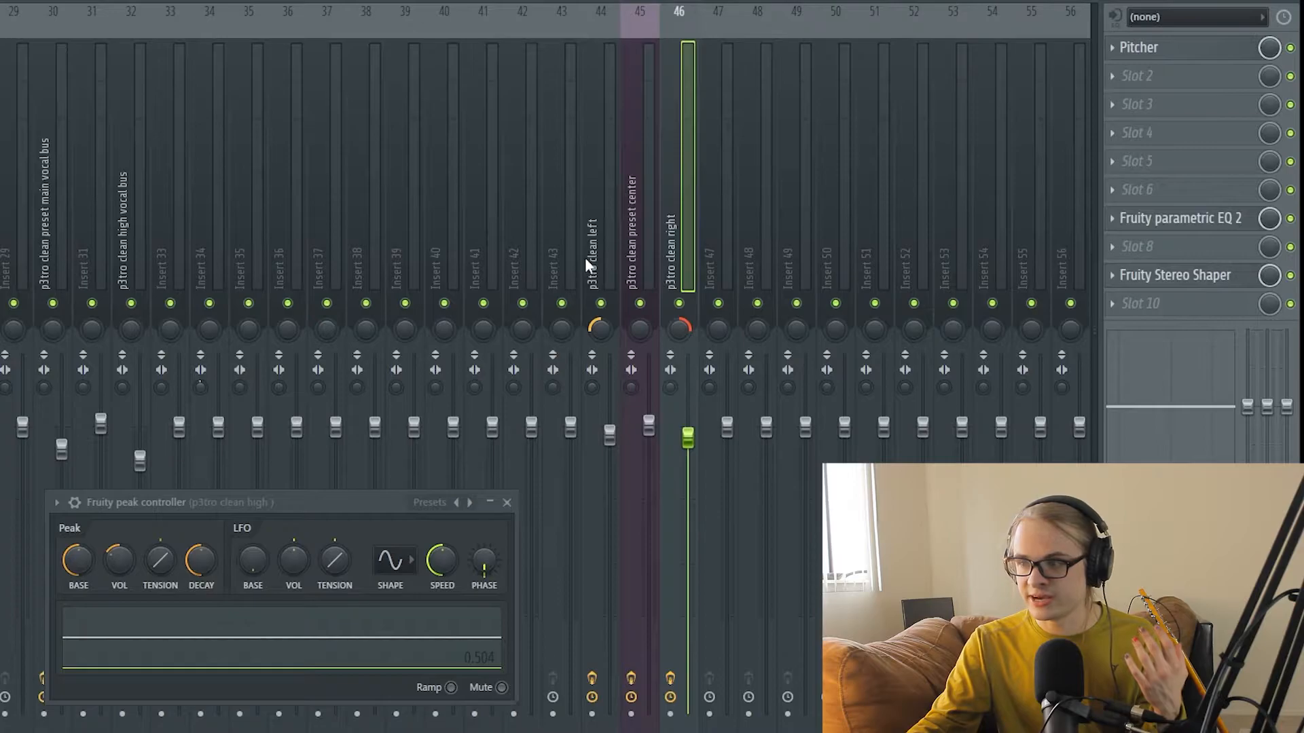
- Compare the effect chains on the clean left, center and right mixer tracks
left_click(588, 262)
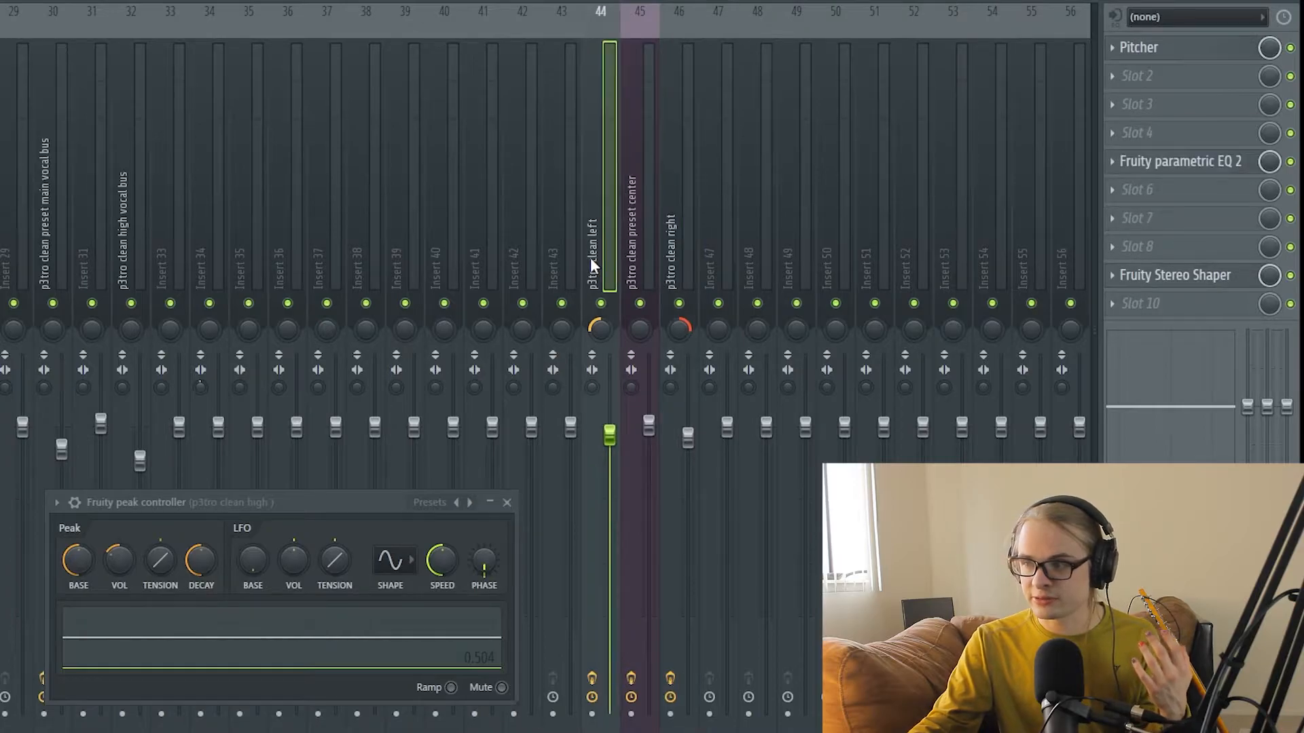
left_click(633, 265)
left_click(676, 270)
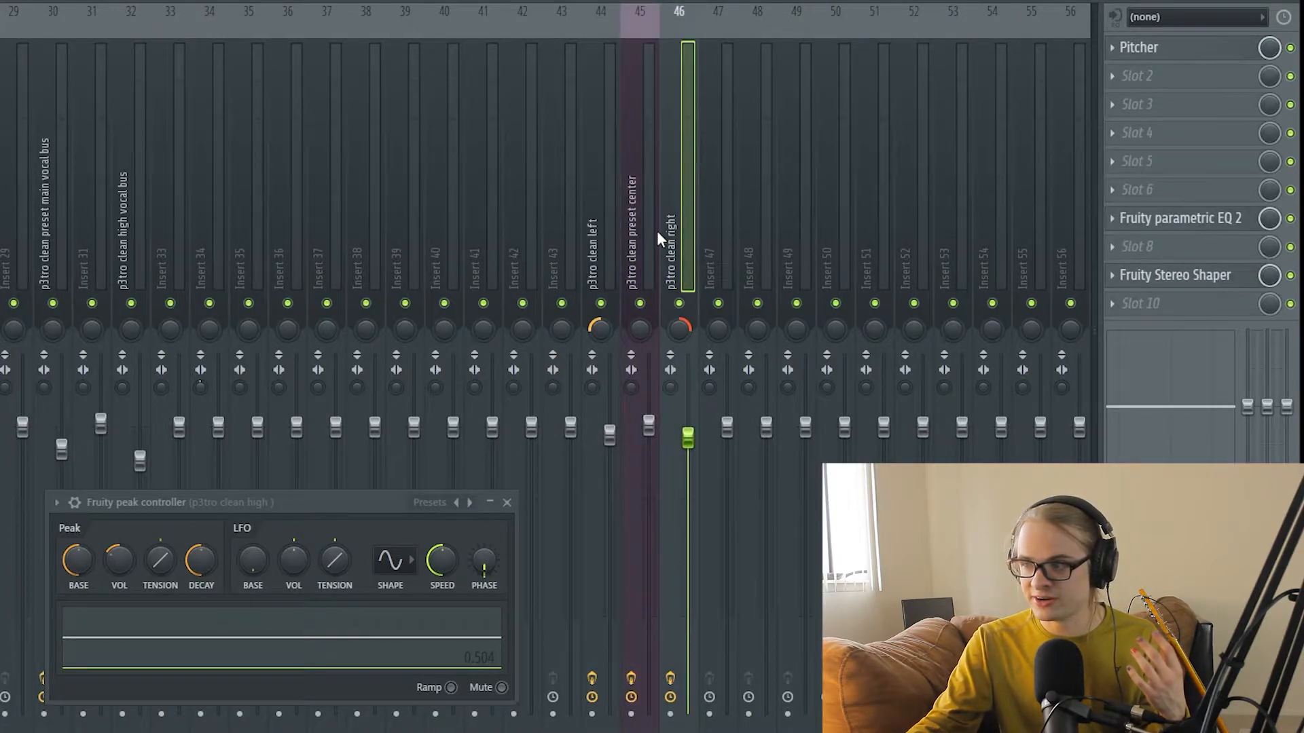
left_click(604, 231)
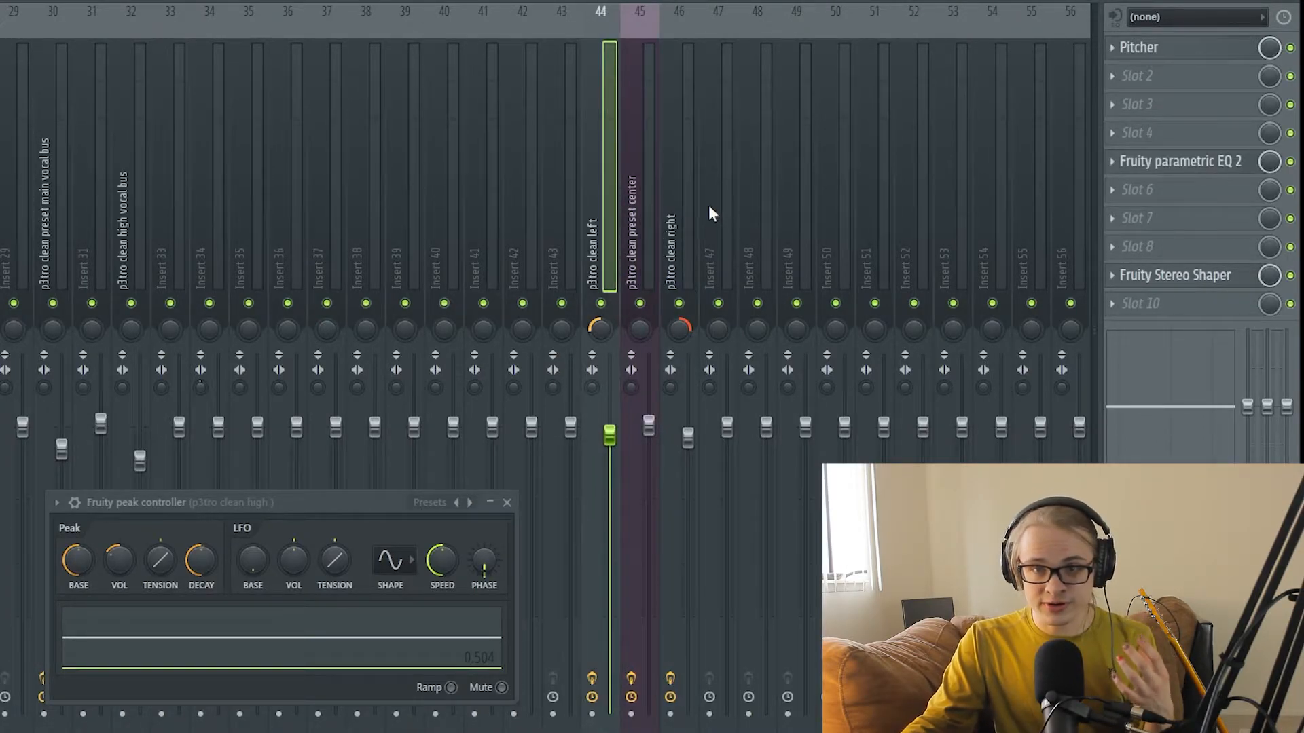
- Load the state "p3tro clean main vocal bus" onto Insert 50 and "p3tro clean high vocal bus" onto Insert 51
right_click(834, 256)
mouse_move(916, 117)
left_click(1131, 88)
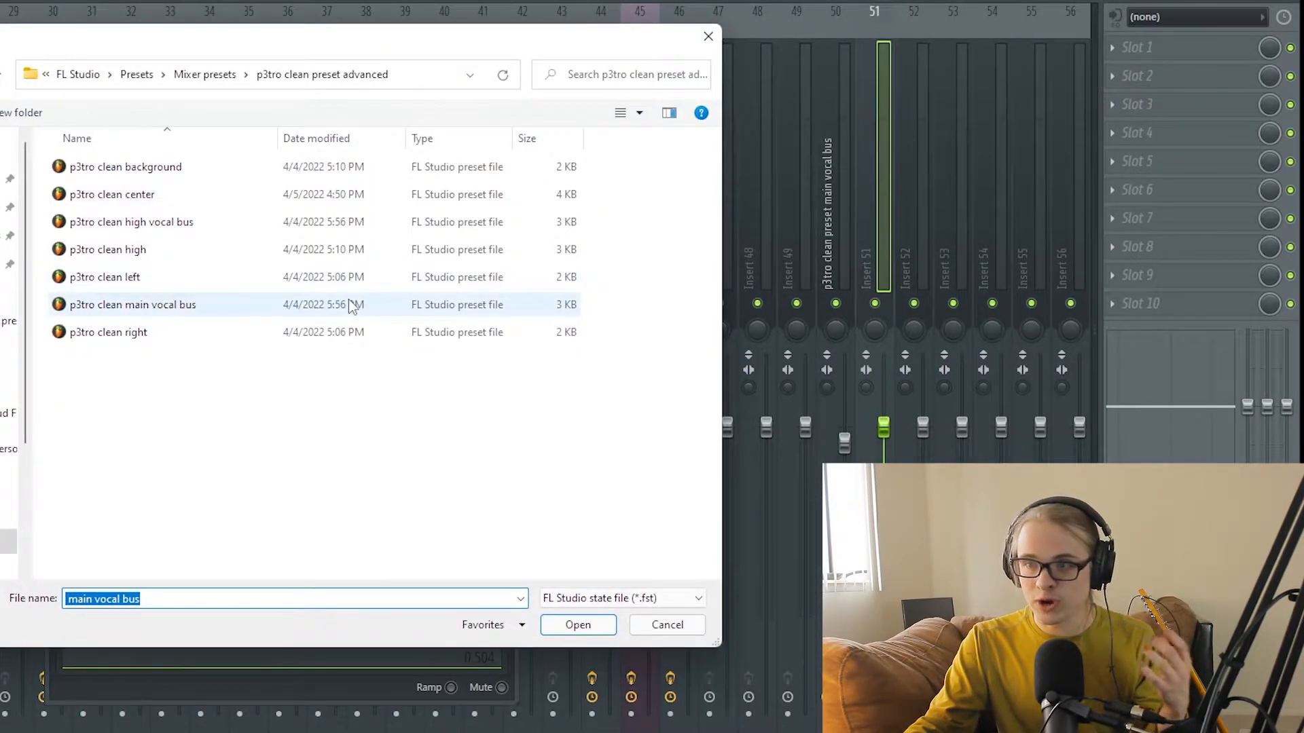
double_click(228, 219)
- Load the mixer track state "p3tro clean background" onto Insert 47
right_click(722, 245)
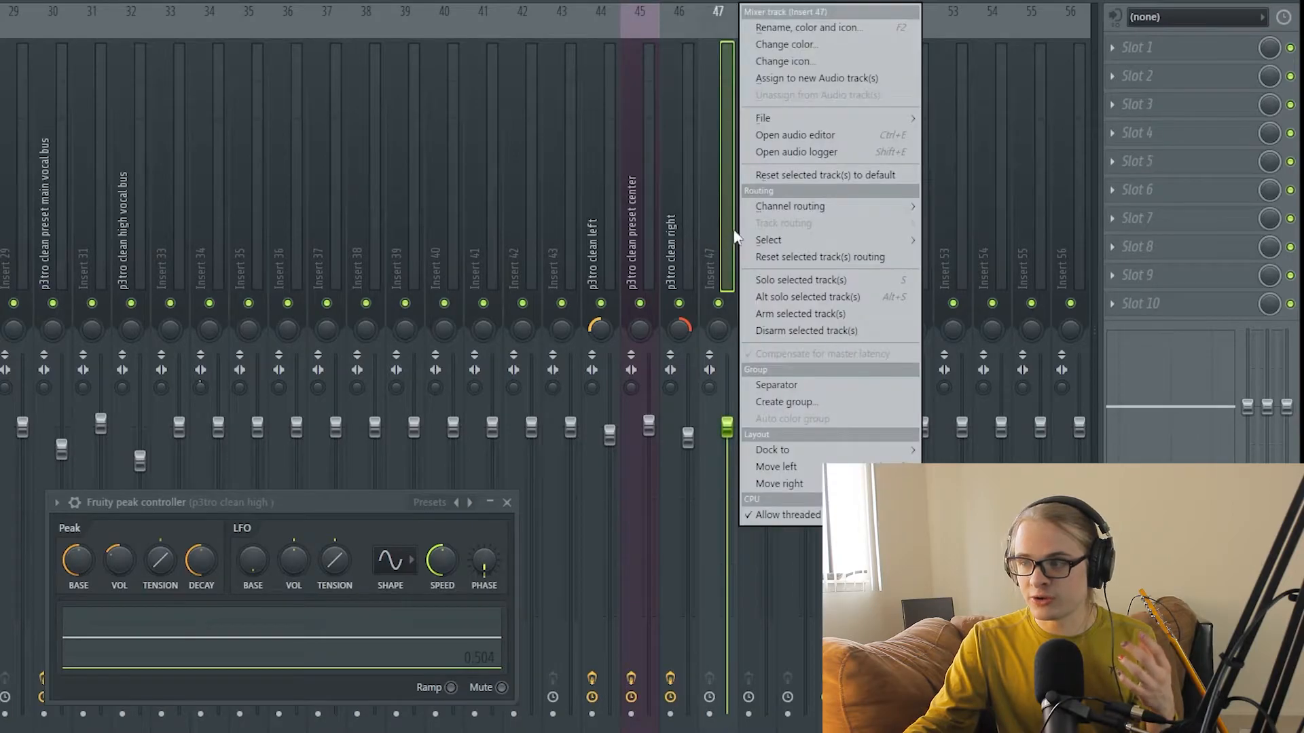
mouse_move(808, 119)
left_click(949, 90)
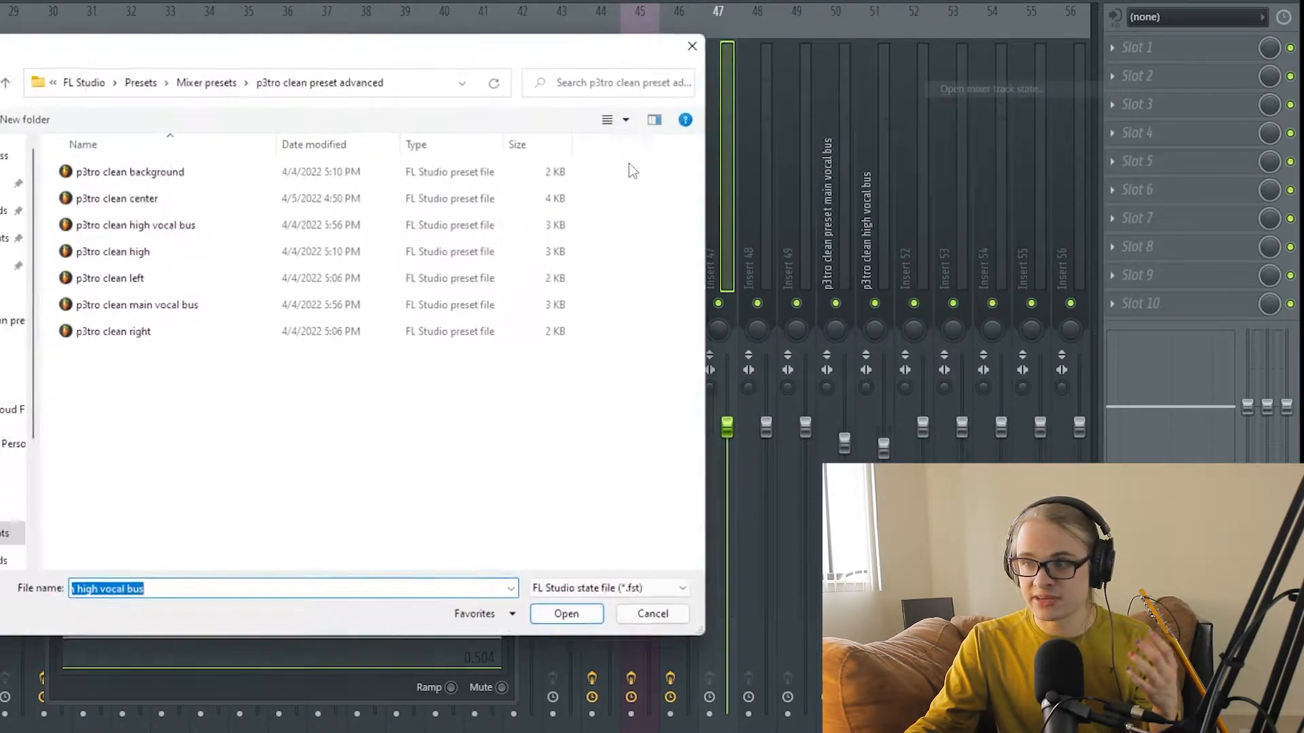
double_click(209, 173)
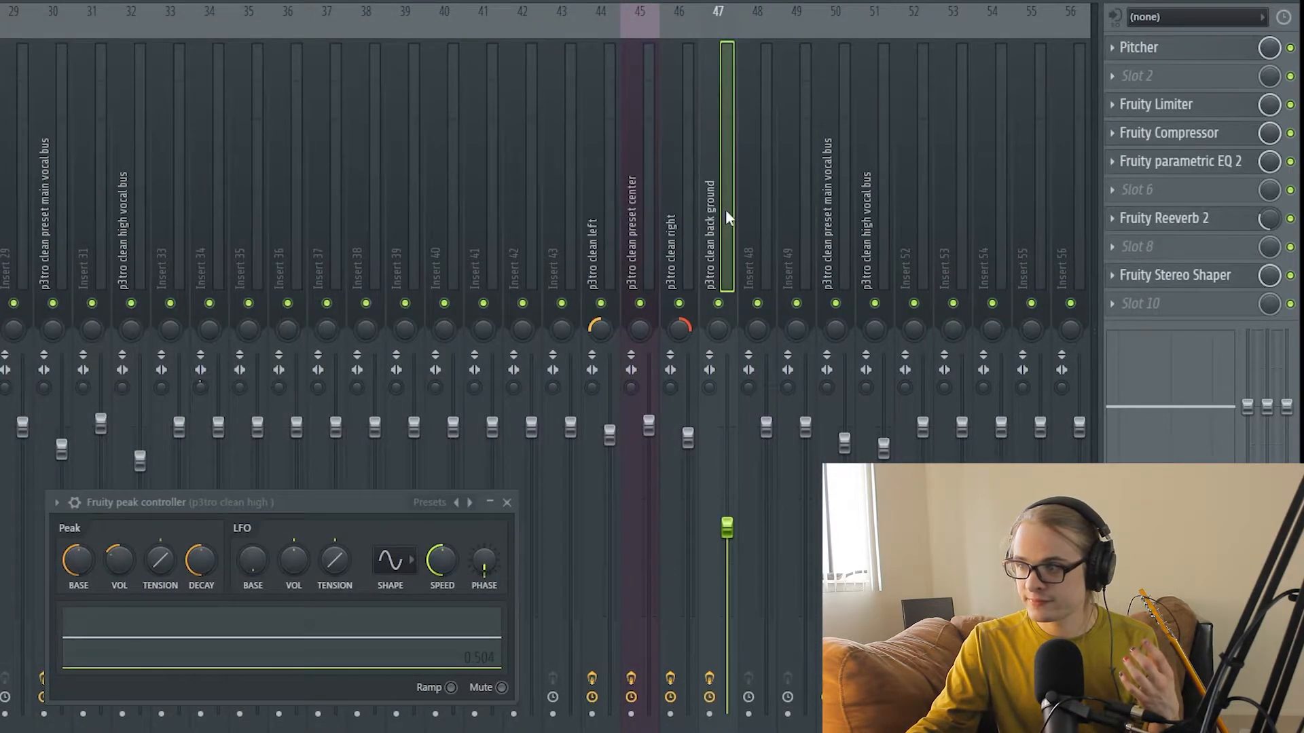
- Load the mixer track state "p3tro clean high" onto Insert 48
right_click(739, 214)
mouse_move(829, 122)
left_click(1002, 88)
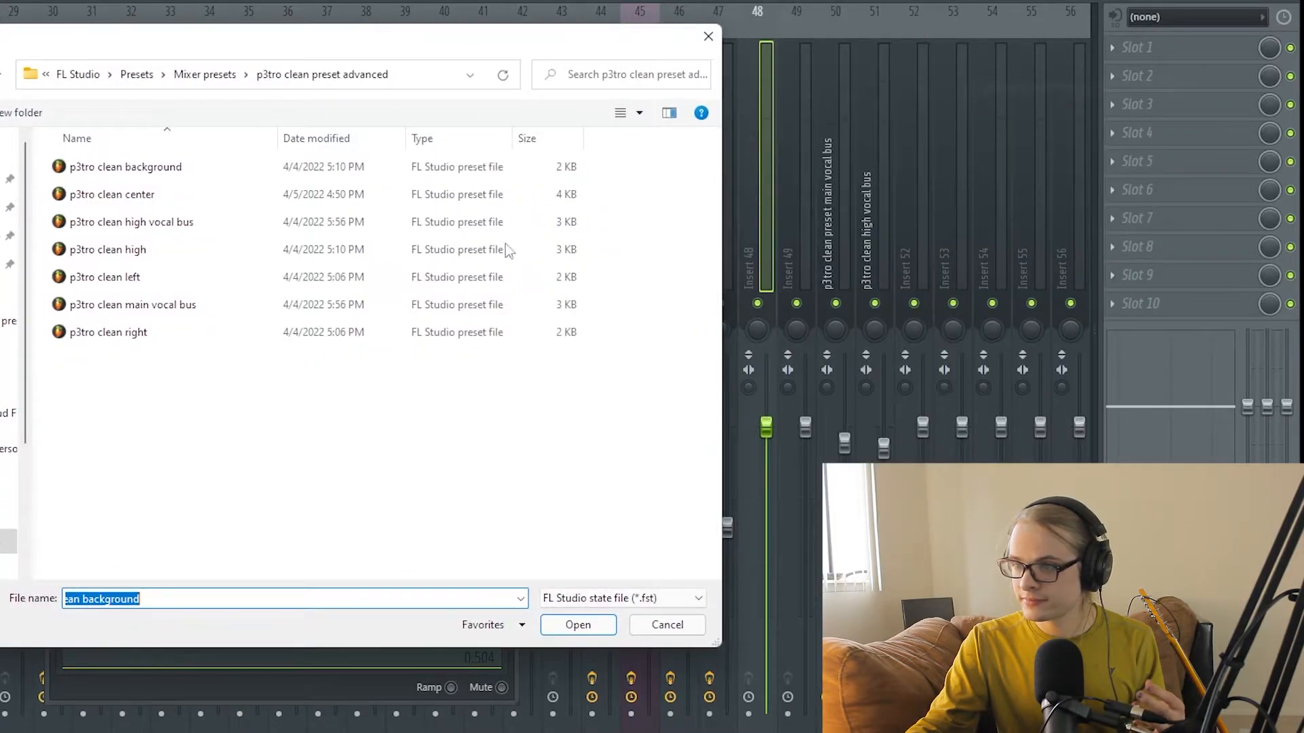
double_click(183, 246)
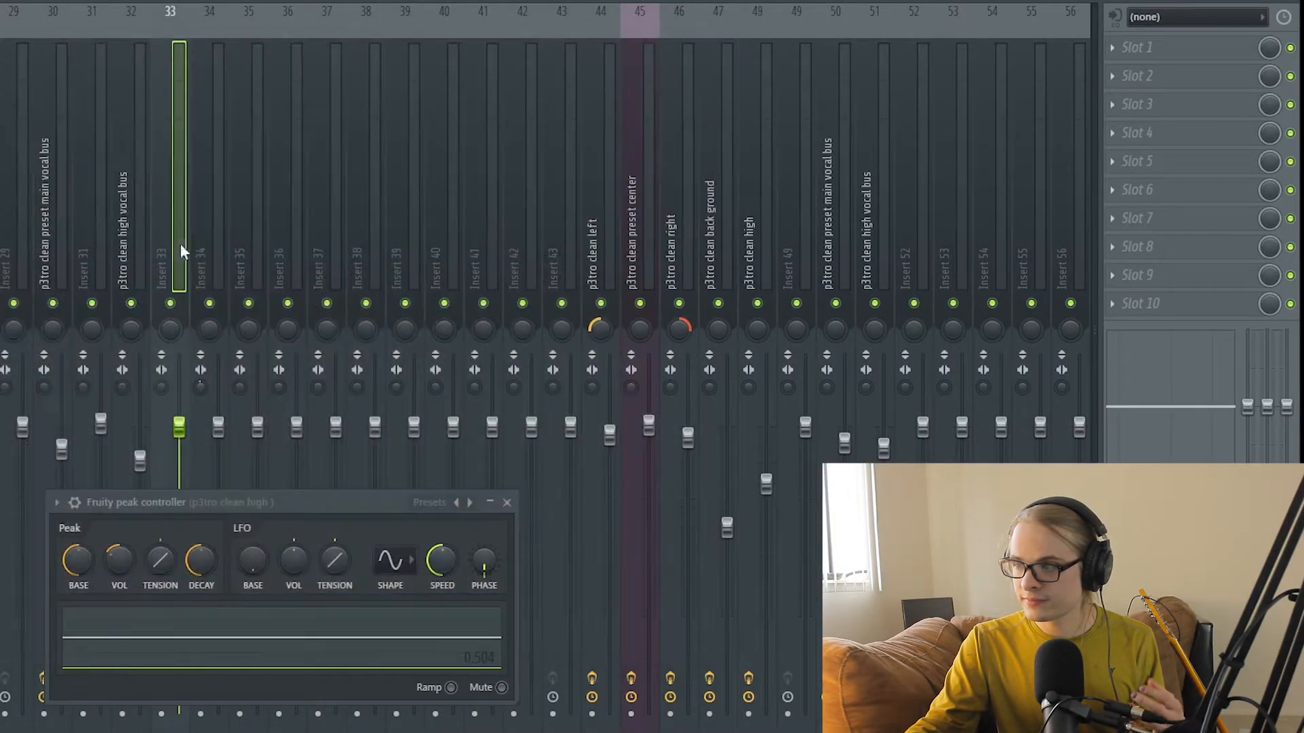
- Route the clean left, center, right and background tracks (Inserts 44 to 47) only to the main vocal bus on Insert 50
left_click(714, 218)
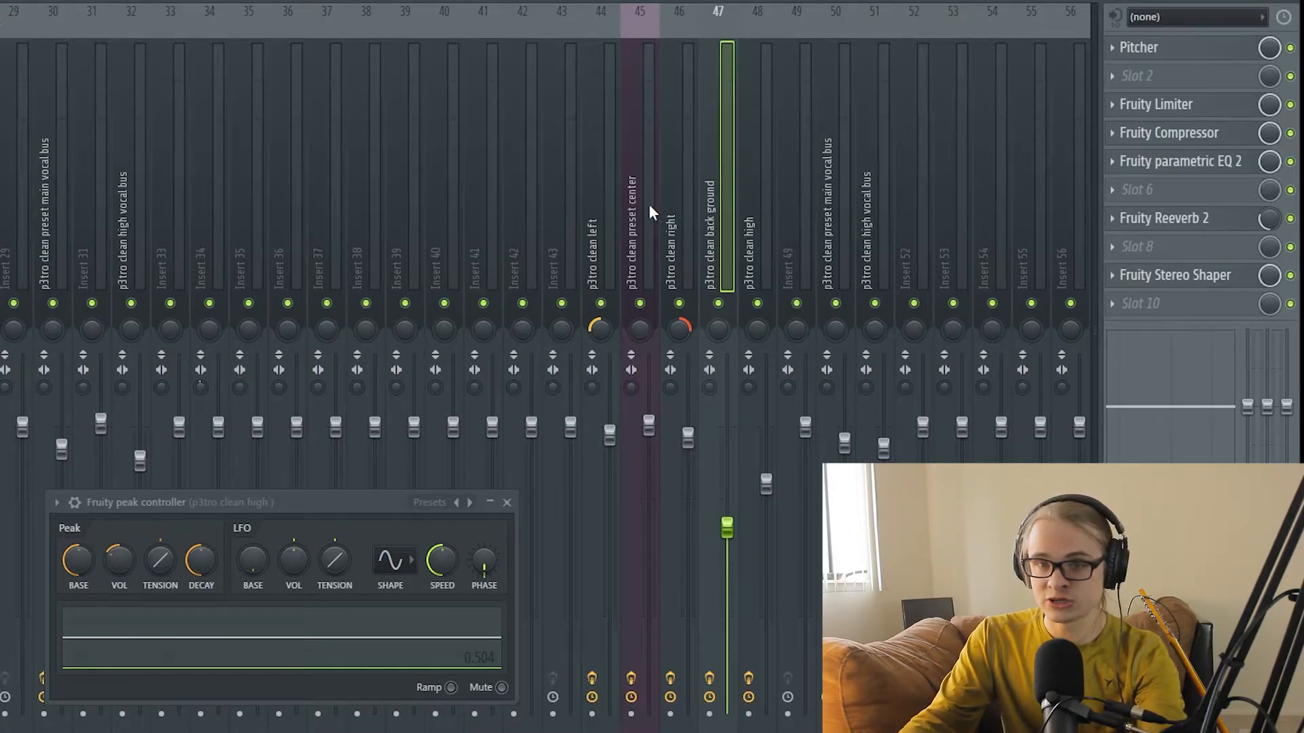
left_click(663, 224, "ctrl+shift")
left_click(634, 221, "ctrl+shift")
left_click(598, 222, "ctrl+shift")
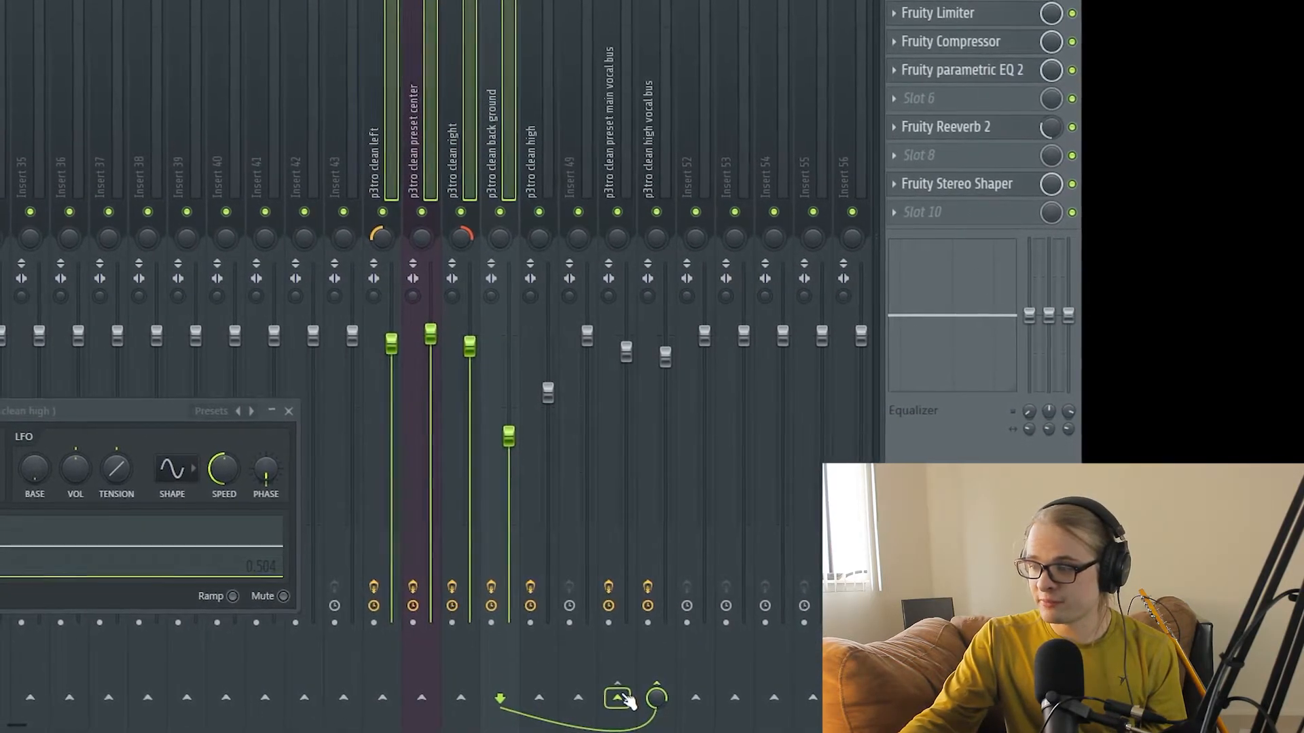
right_click(621, 699)
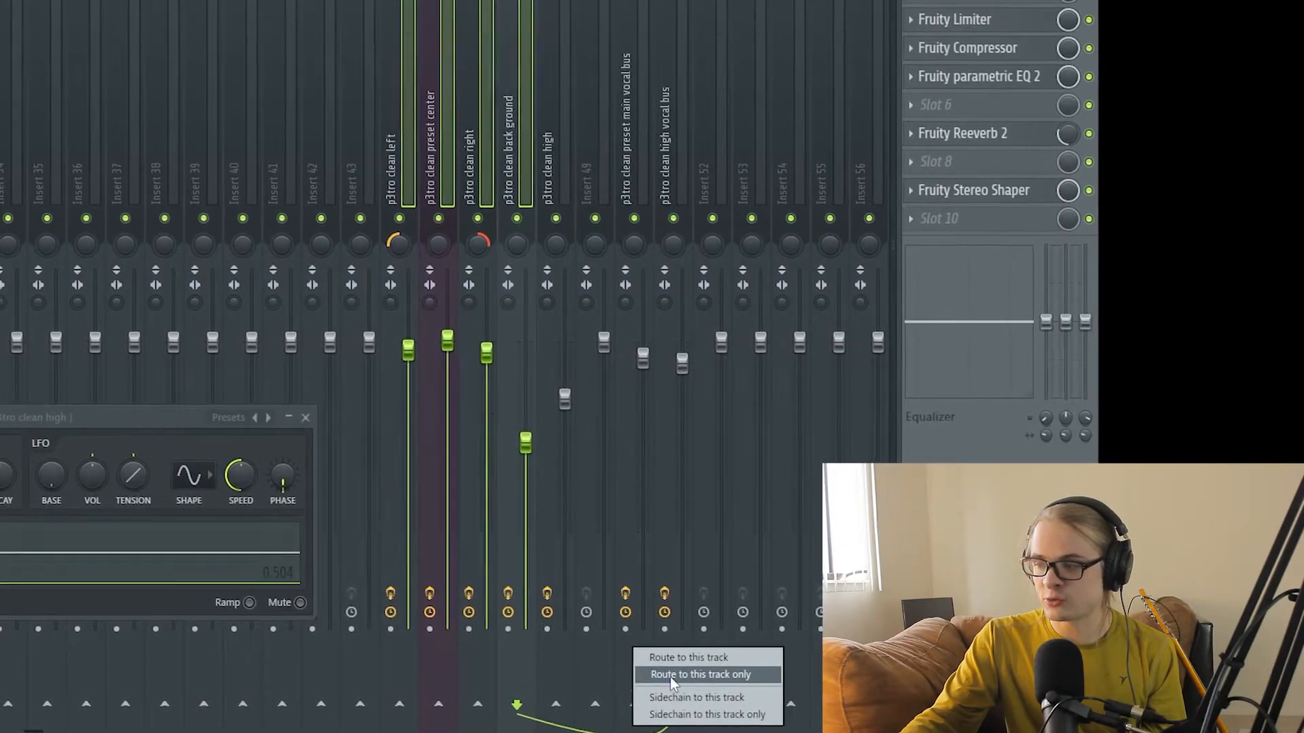
left_click(669, 675)
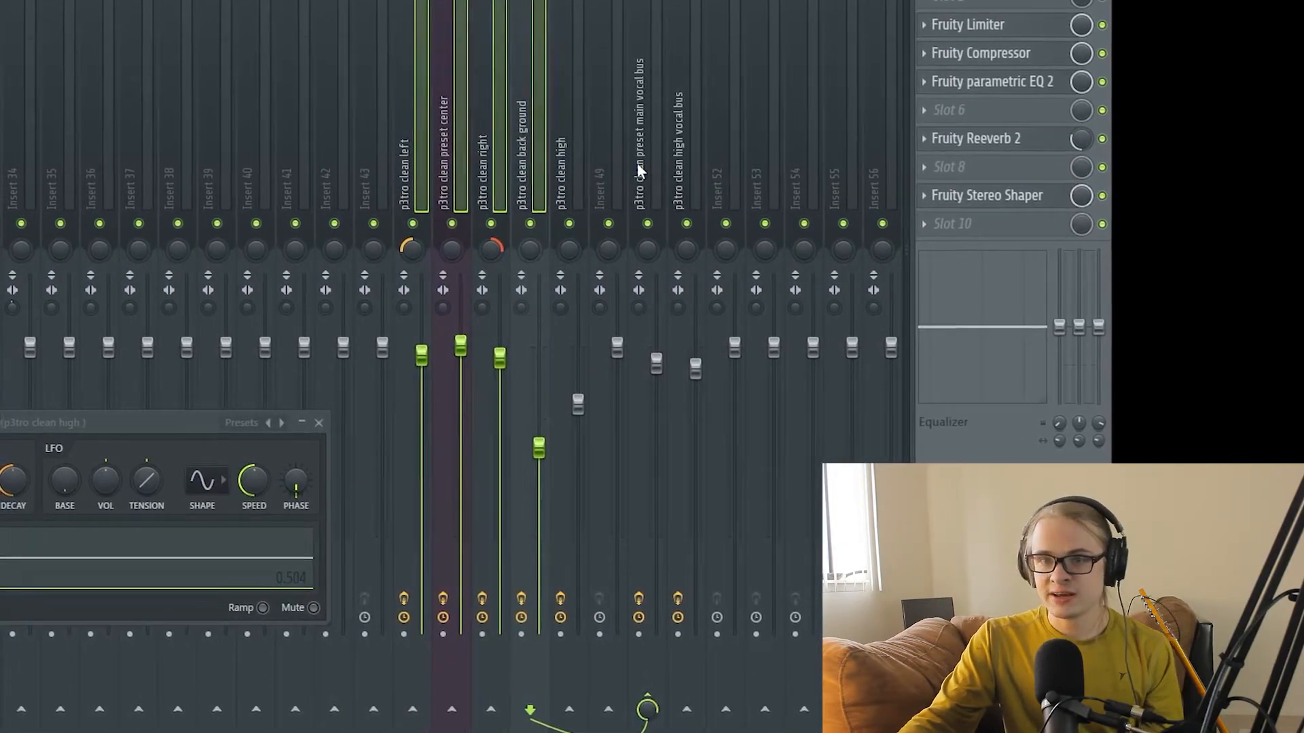
- Review the effect chains on the main vocal bus, clean high, high vocal bus and the other loaded preset tracks
left_click(639, 166)
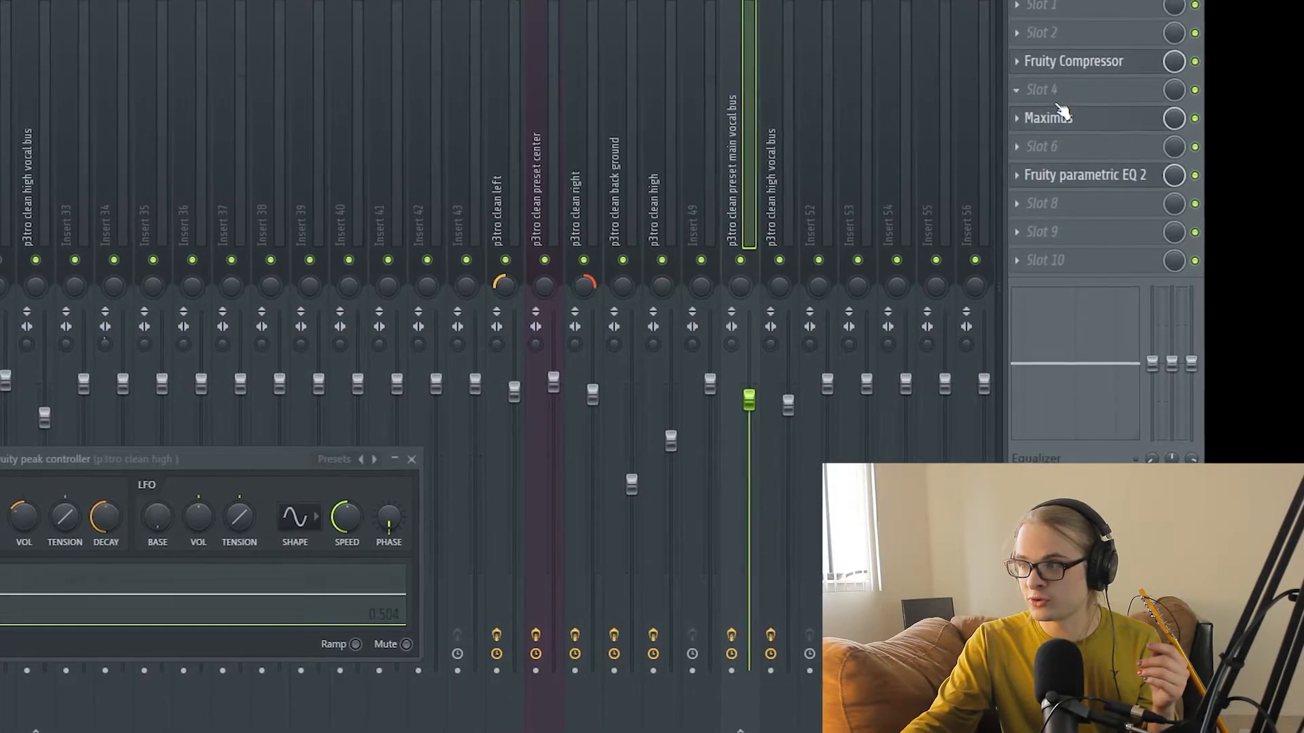
left_click(650, 191)
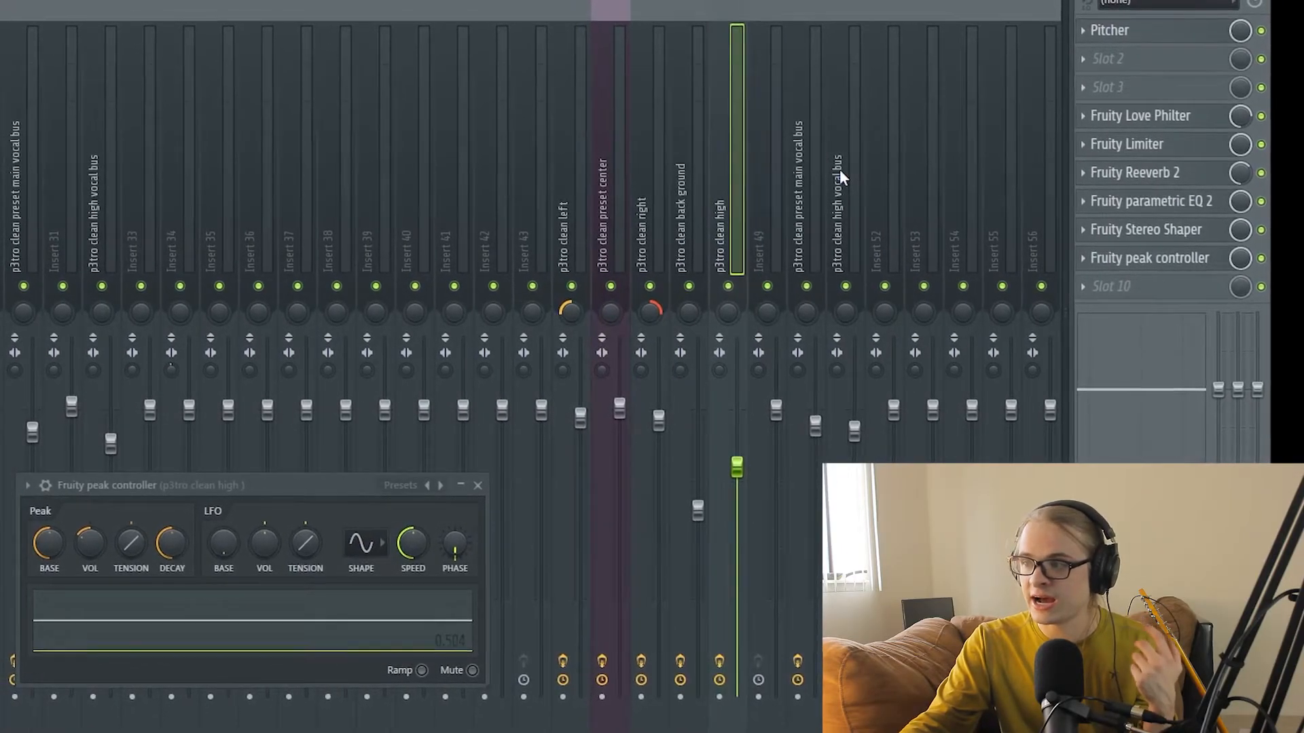
left_click(838, 168)
left_click(653, 207)
left_click(615, 204)
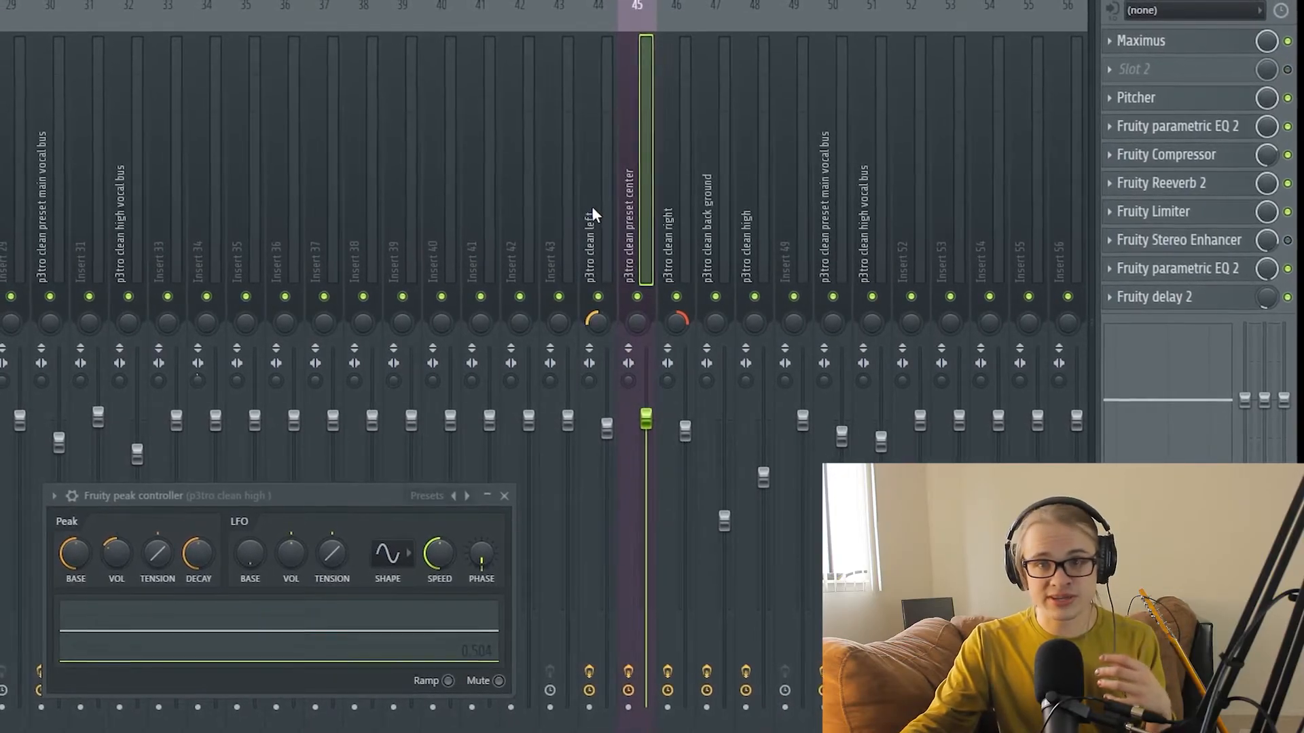
left_click(699, 197)
left_click(668, 197)
left_click(649, 203)
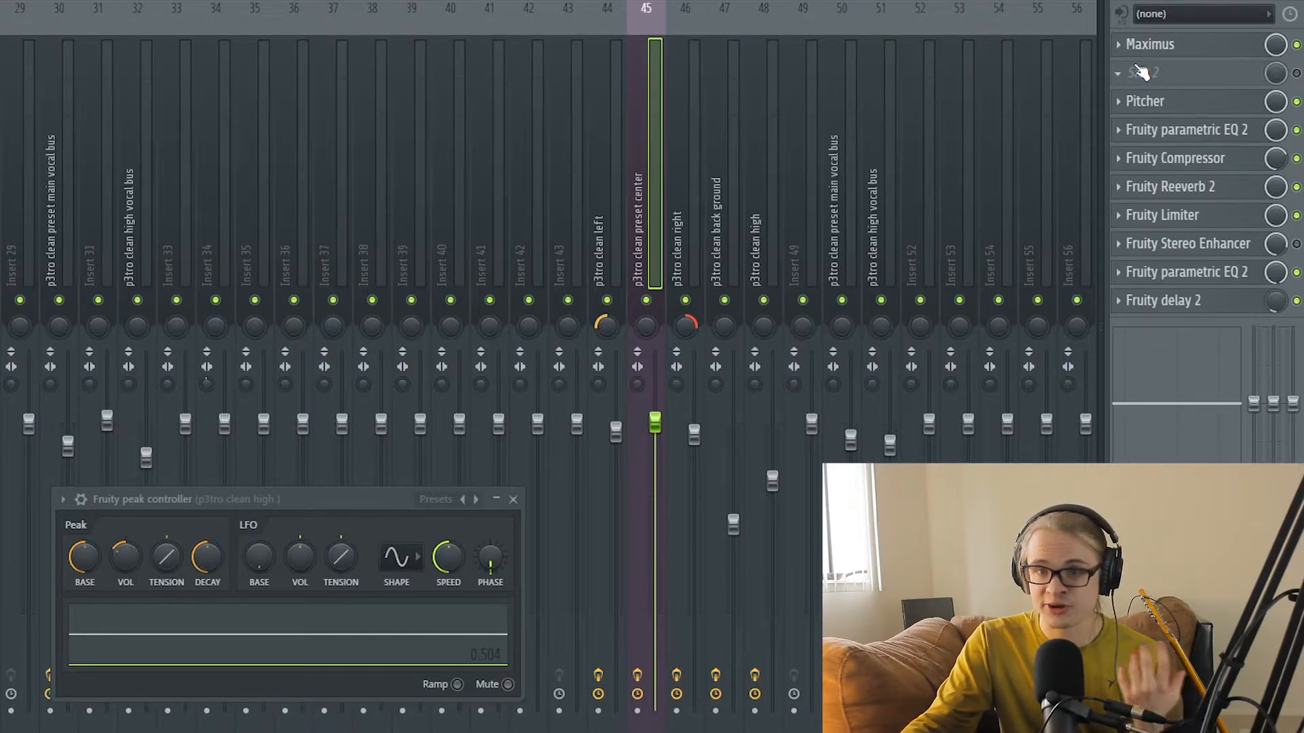
- Examine Maximus on the clean preset center track (Insert 45) and browse its de-esser presets
left_click(1195, 47)
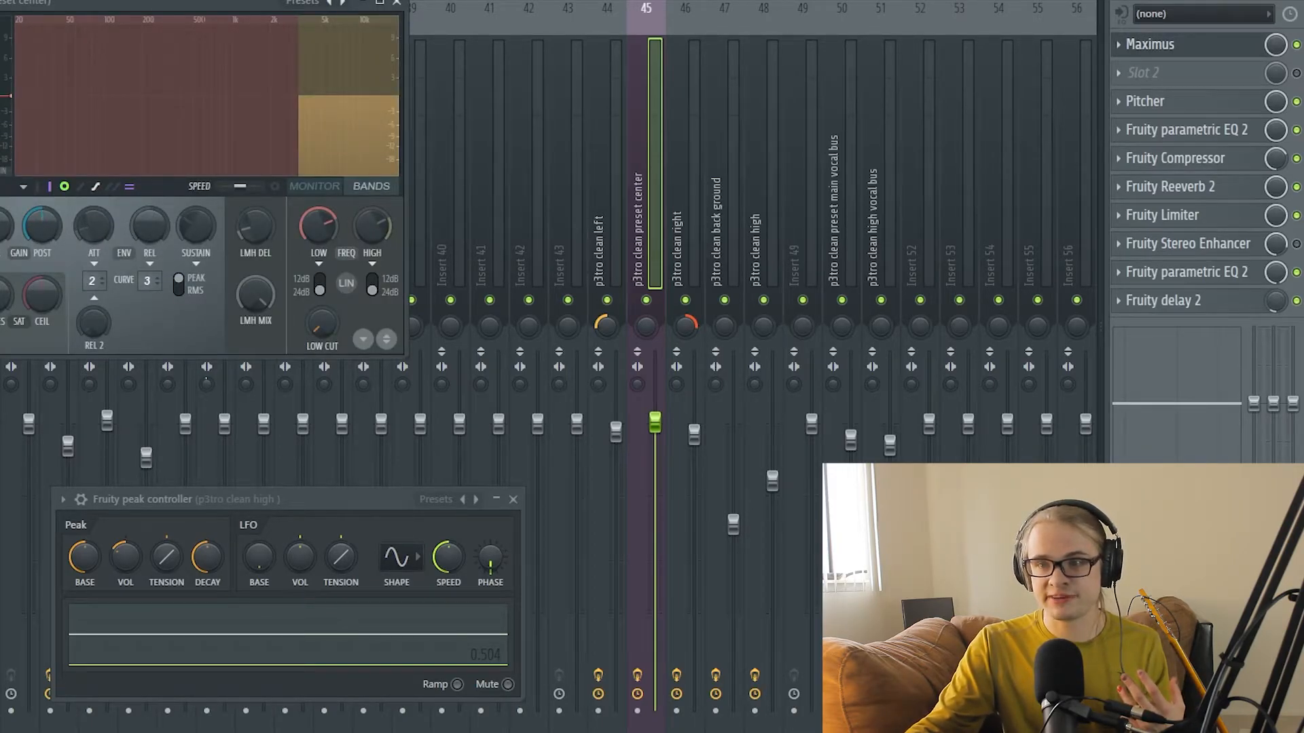
left_click(1193, 49)
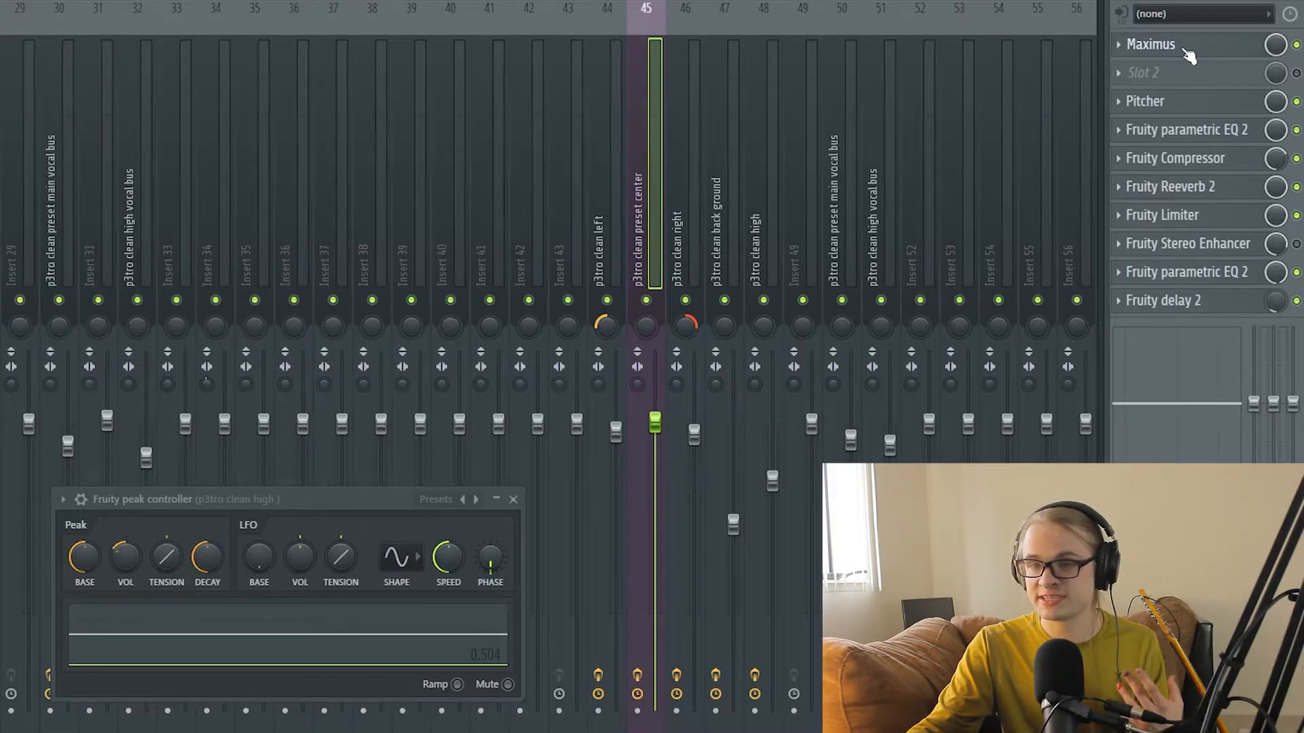
left_click(1120, 45)
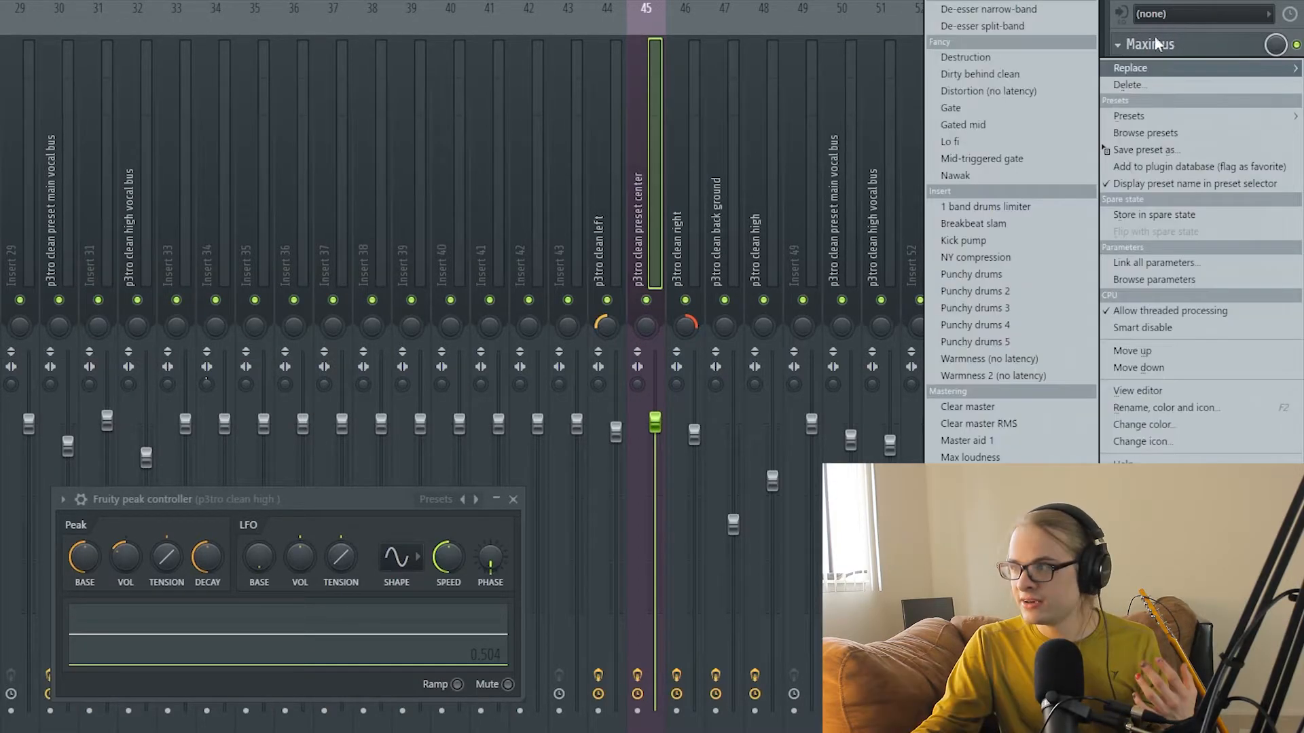
left_click(1208, 30)
left_click(1122, 46)
left_click(1126, 48)
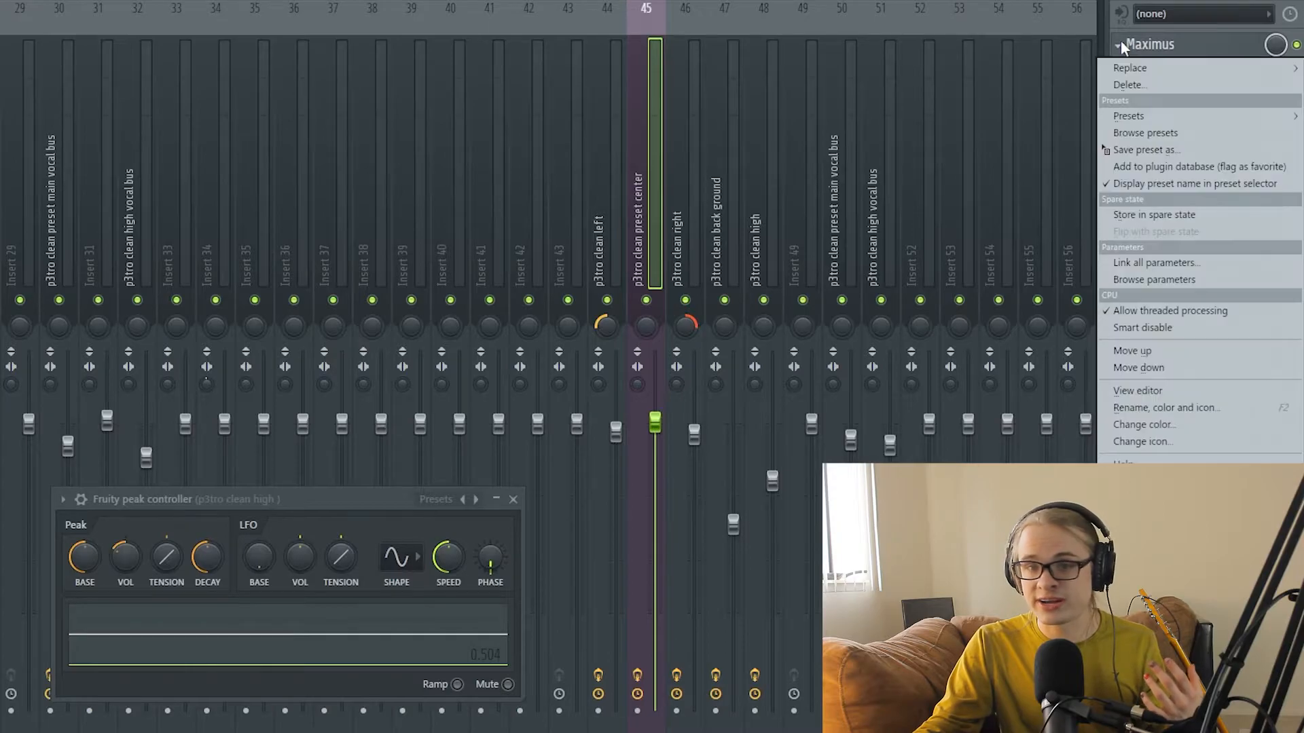
mouse_move(1124, 117)
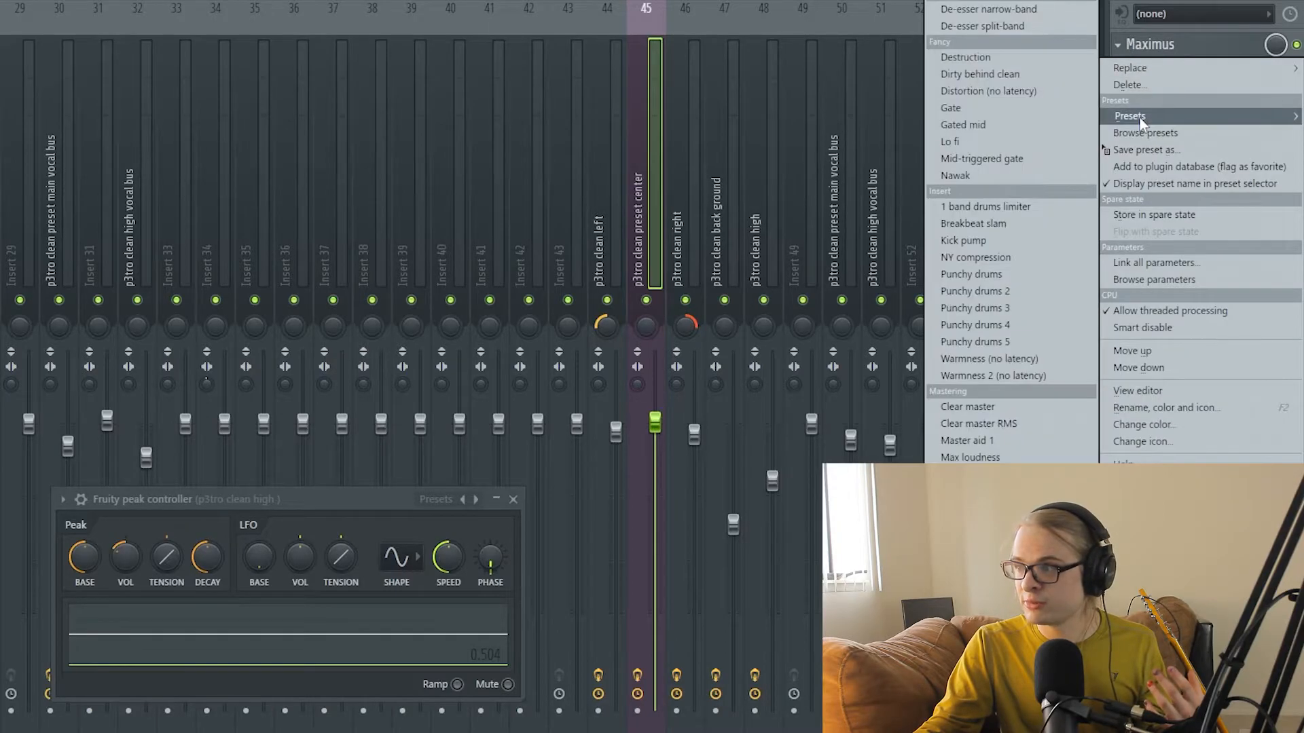
left_click(1025, 26)
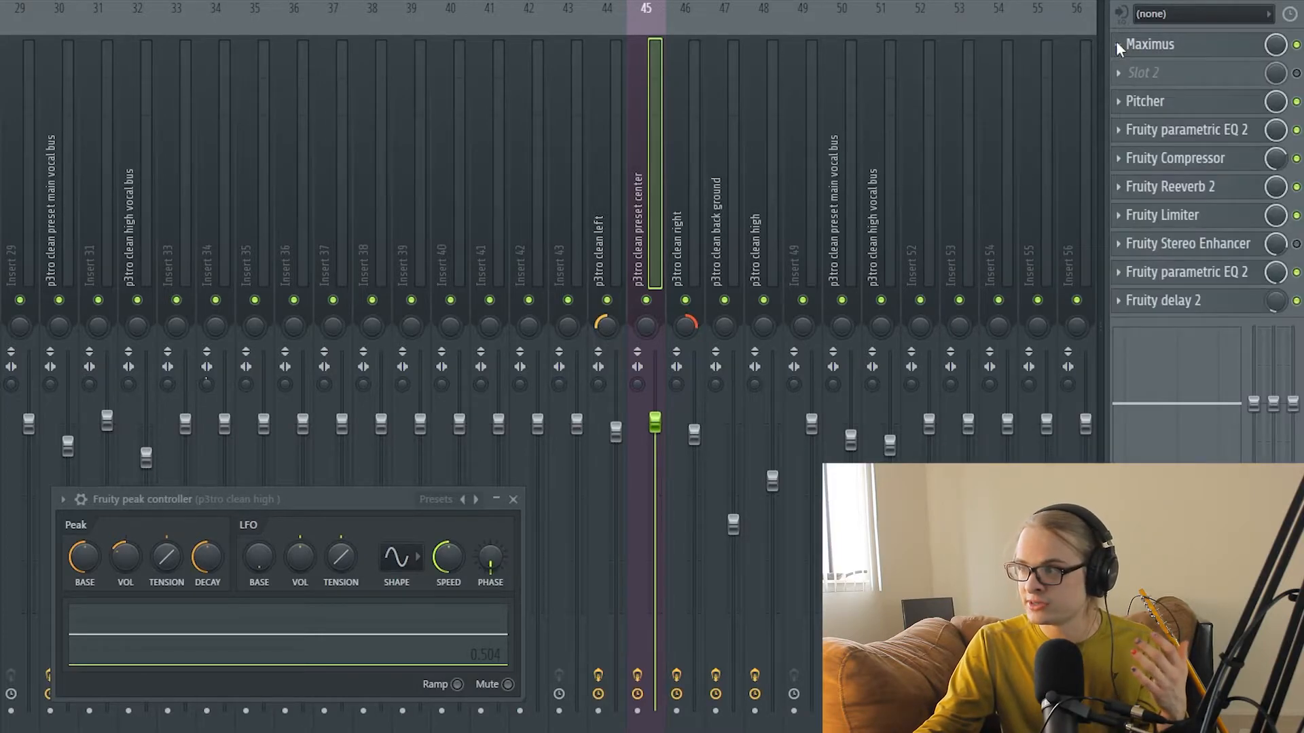
left_click(1123, 45)
mouse_move(1131, 113)
left_click(1035, 5)
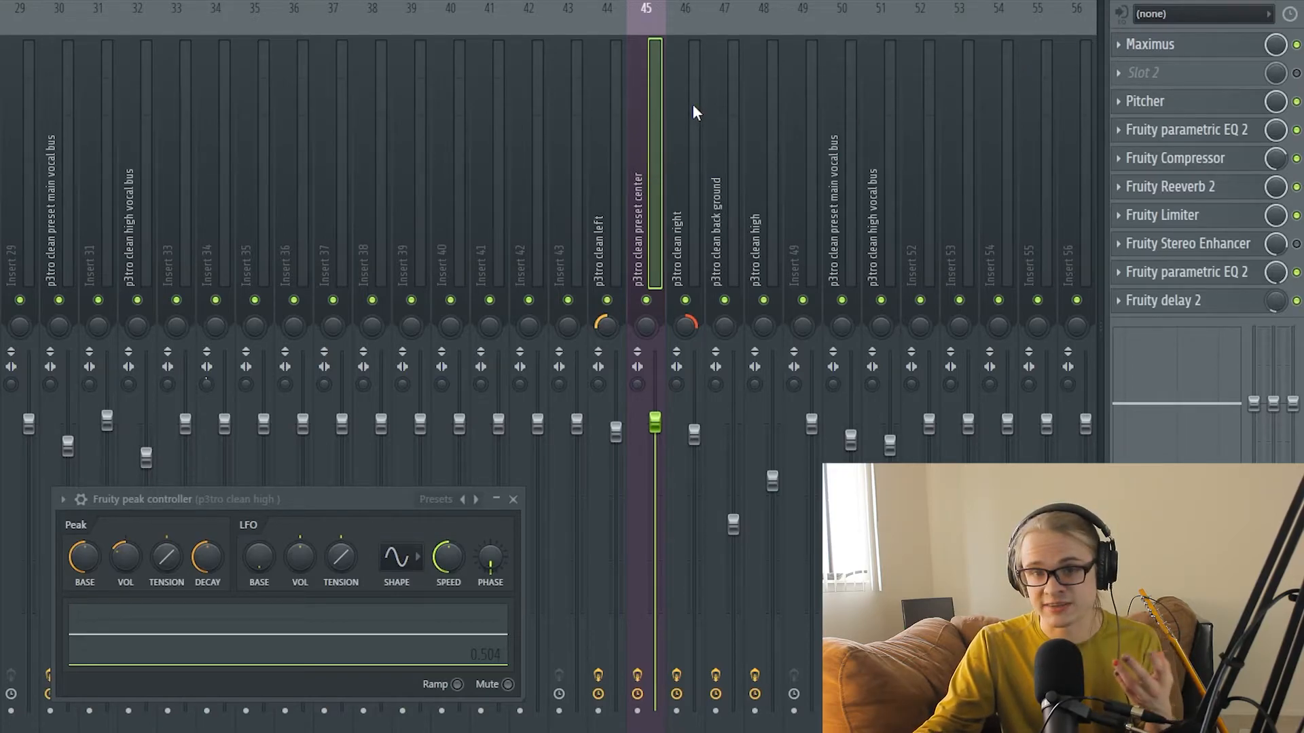
- Examine the Pitcher key, scale and speed settings on the clean preset center track
left_click(1181, 109)
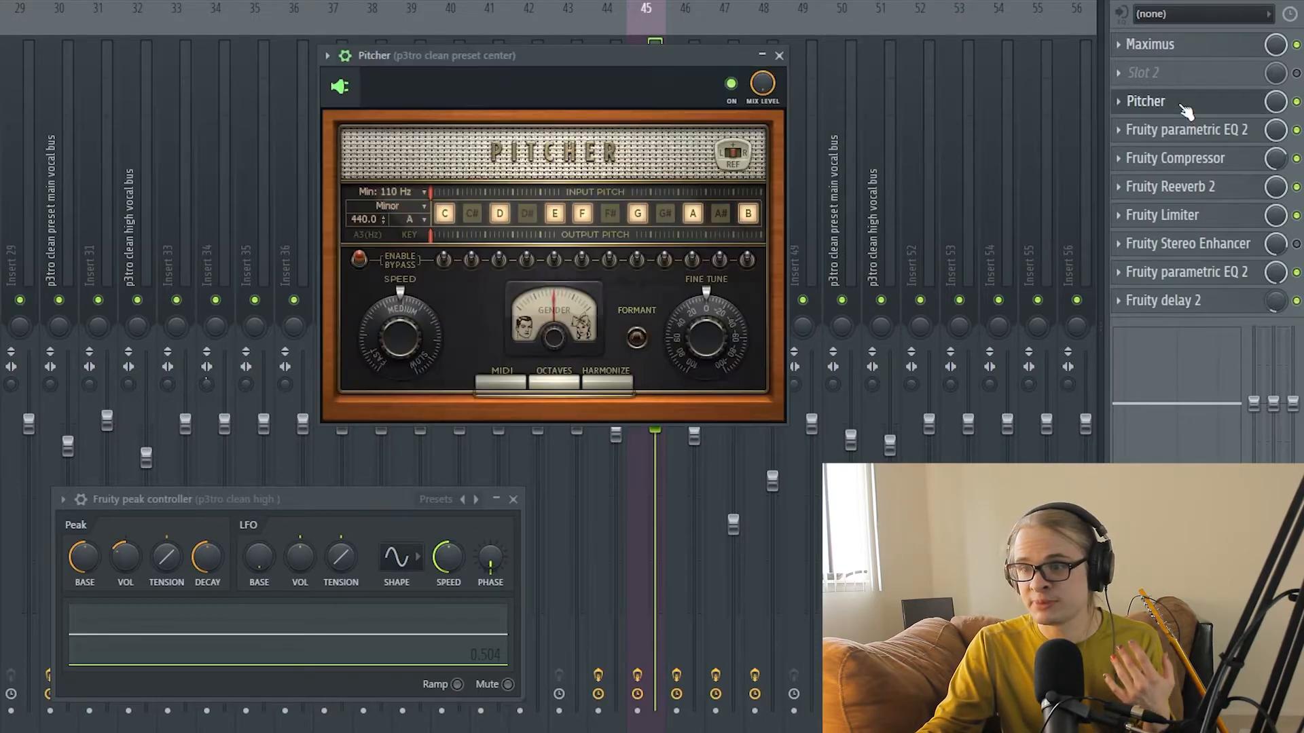
left_click(1196, 100)
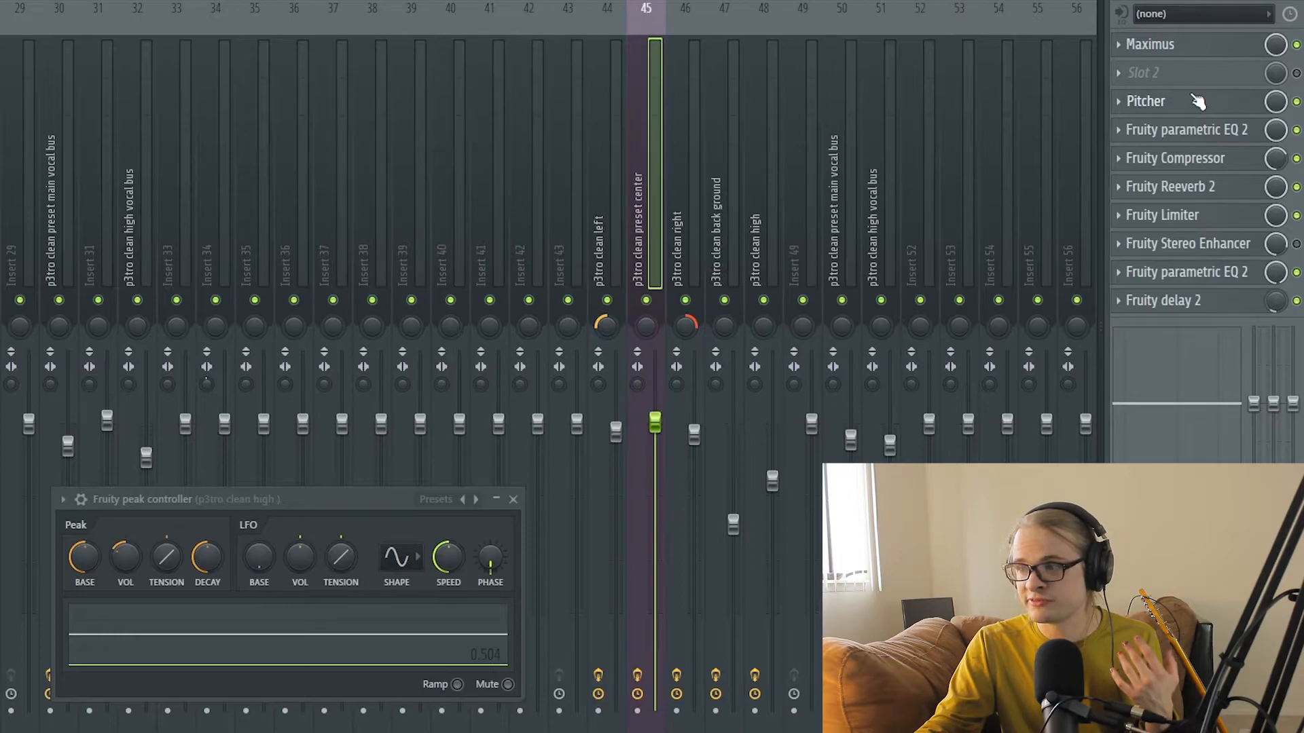
left_click(1163, 109)
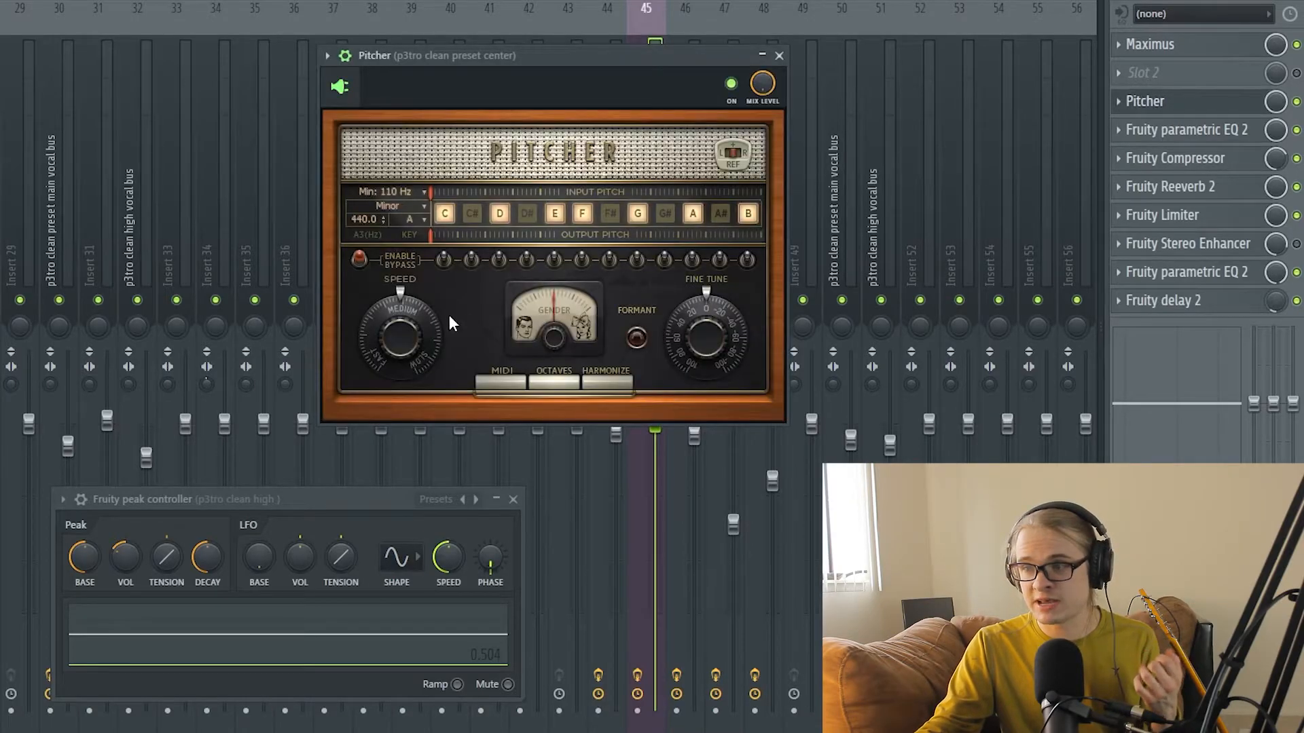
left_click(1144, 102)
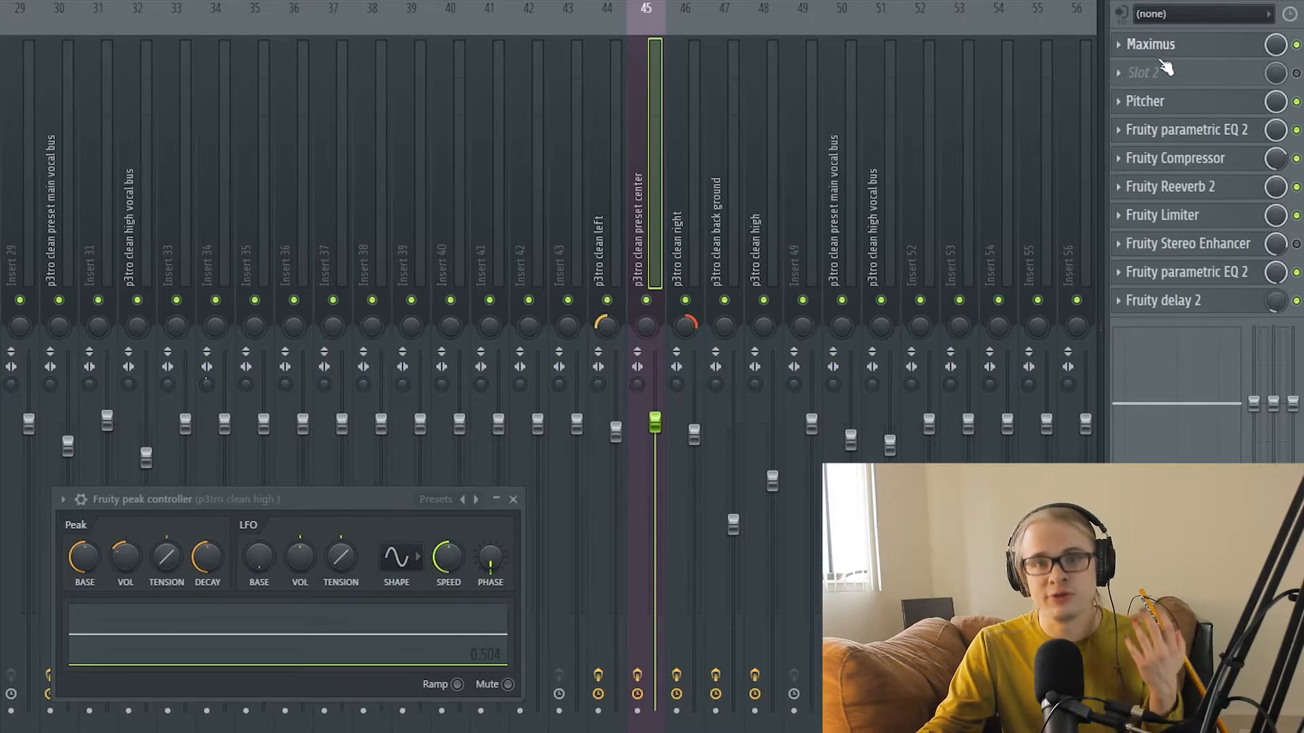
- Review the remaining effects on the clean preset center track, from the first parametric EQ and compressor through to the delay
left_click(1185, 132)
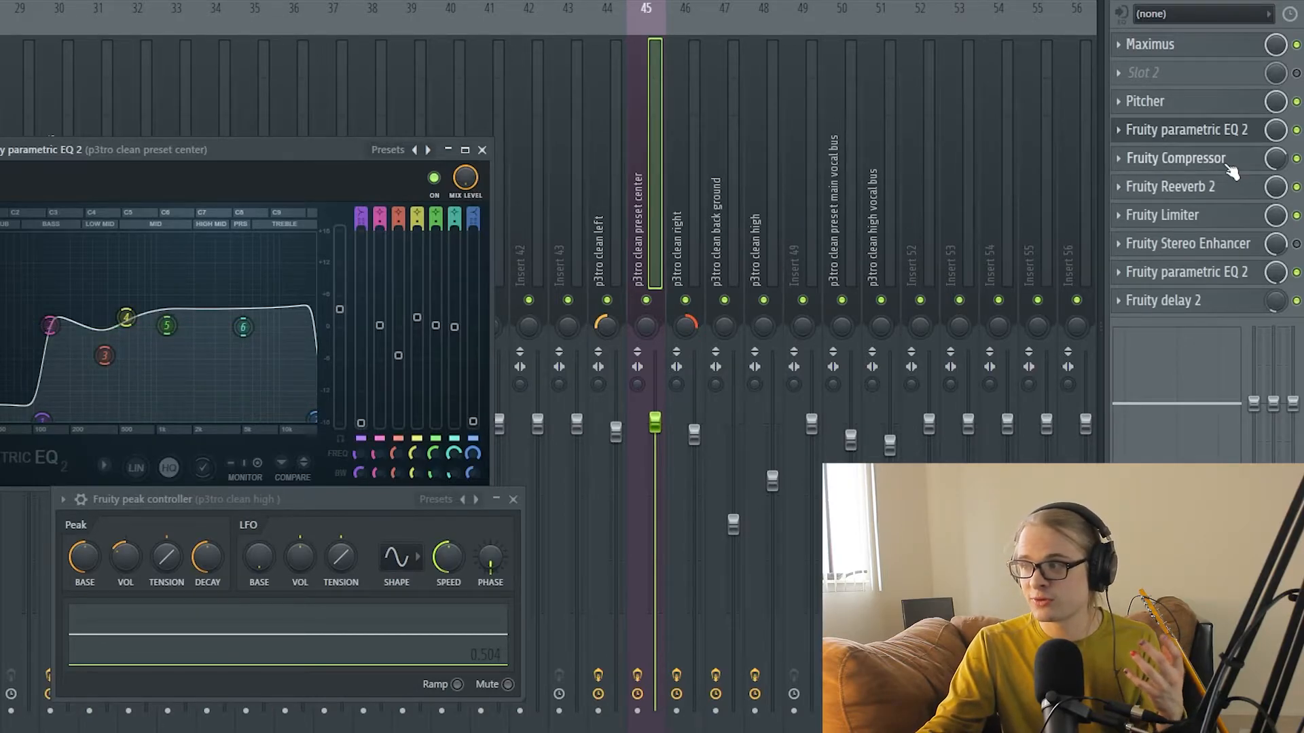
left_click(1176, 159)
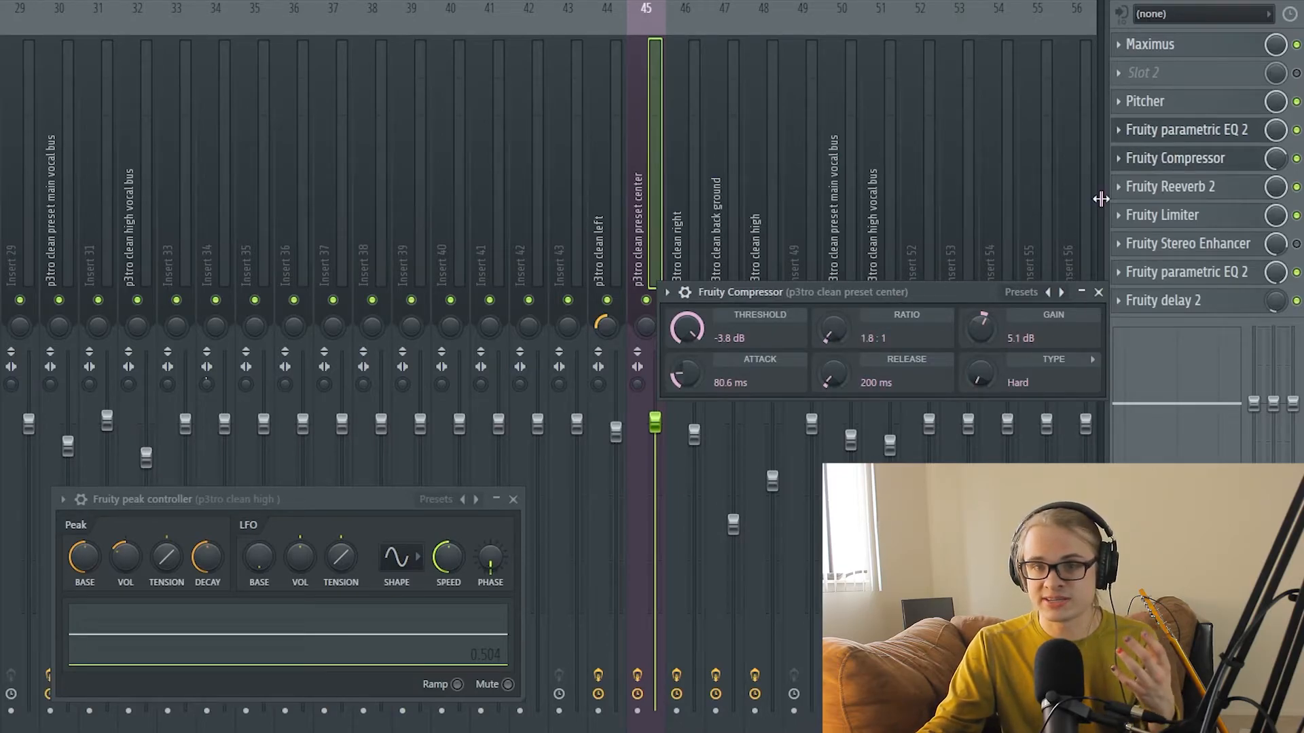
left_click(1179, 169)
left_click(1179, 169)
left_click(1178, 169)
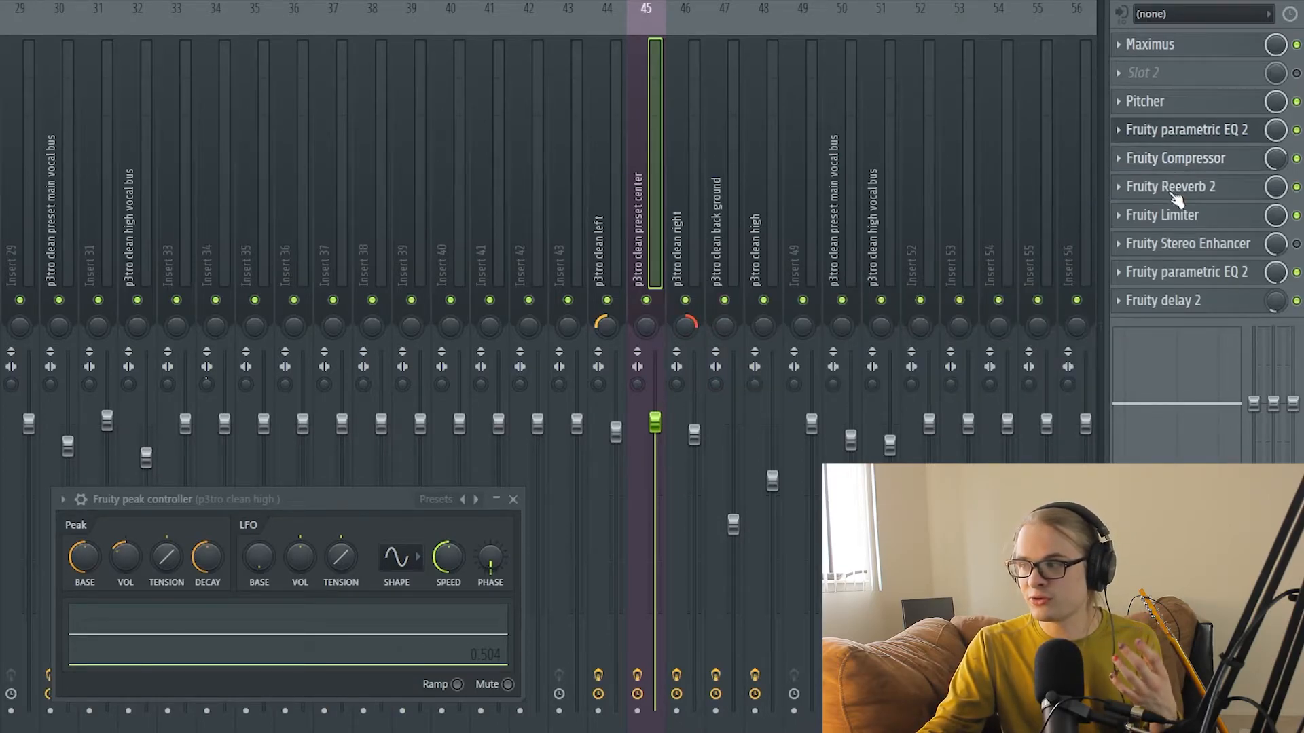
left_click(1181, 189)
left_click(1182, 214)
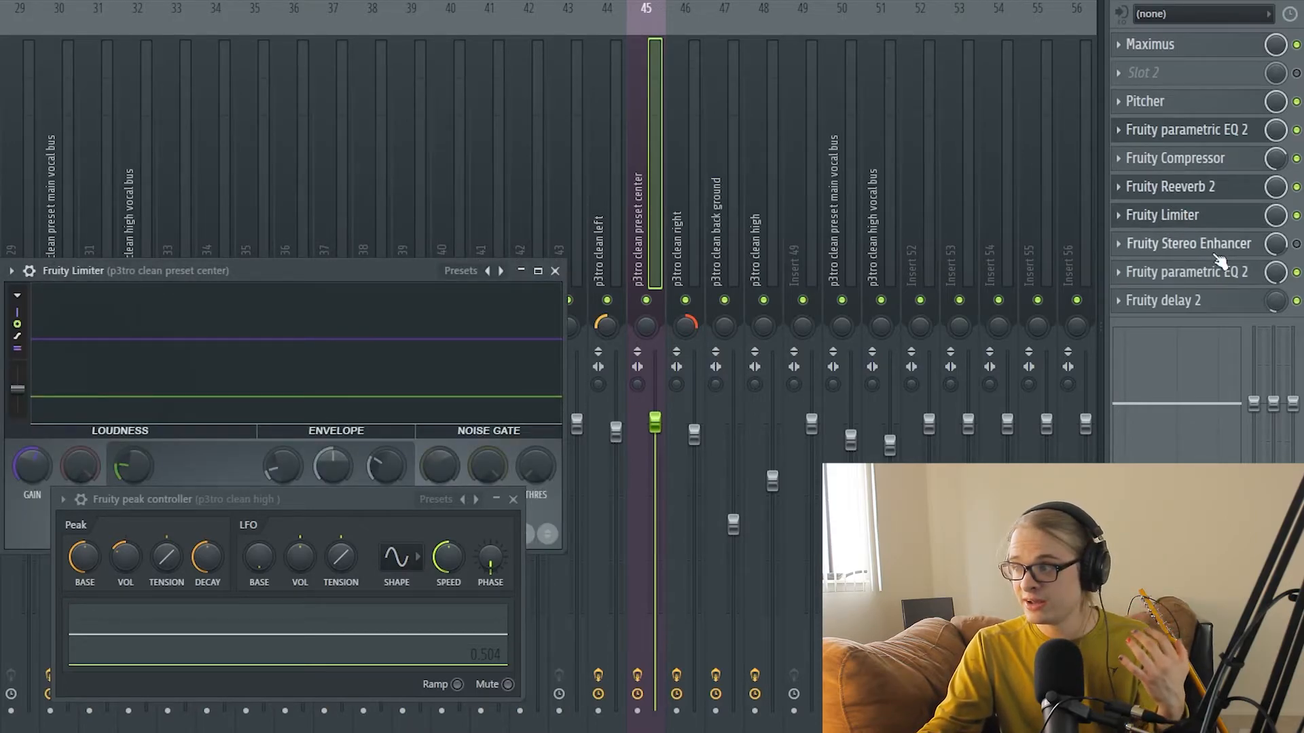
left_click(1188, 243)
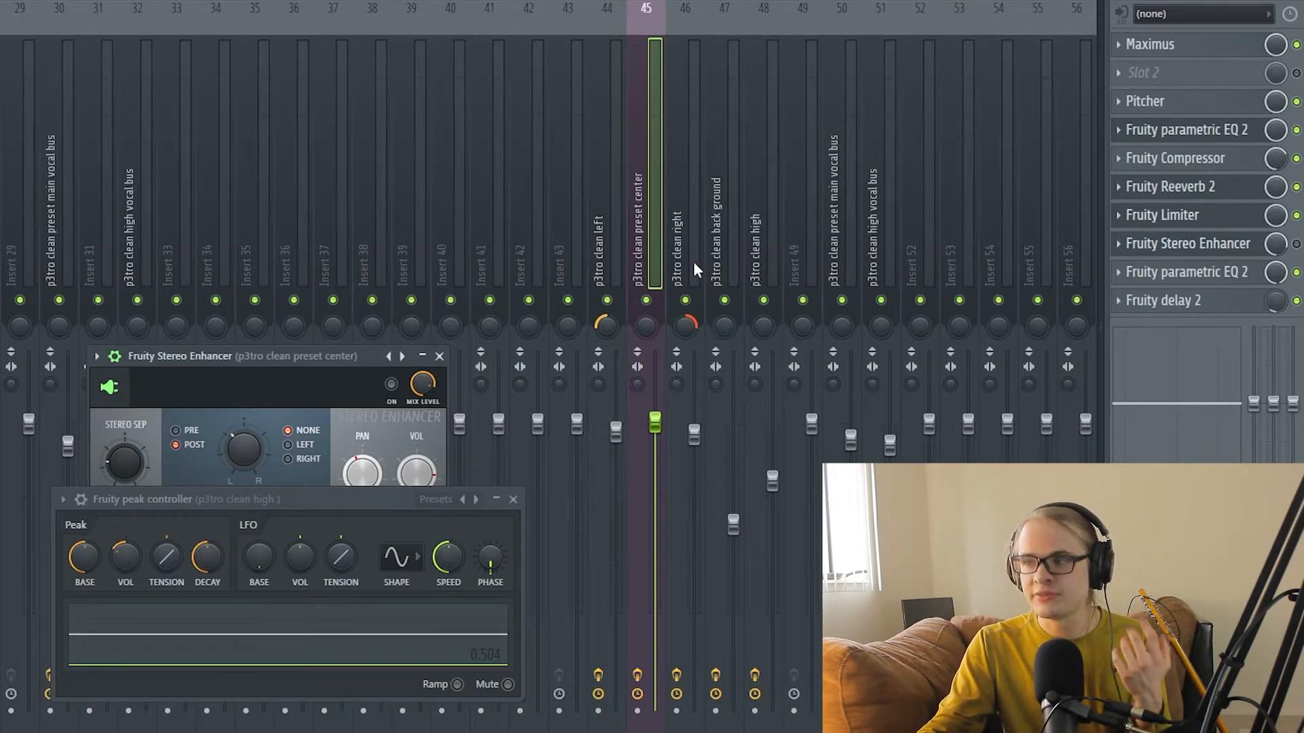
left_click(1216, 272)
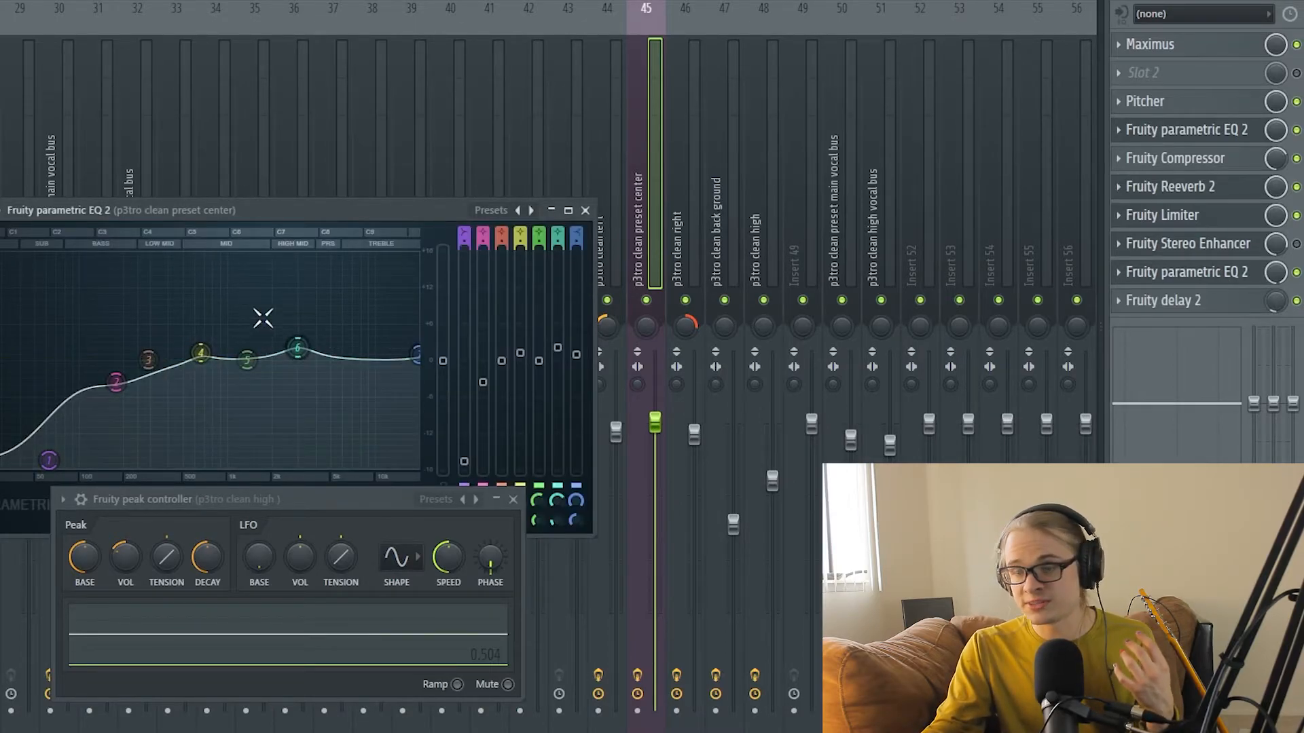
left_click(1175, 301)
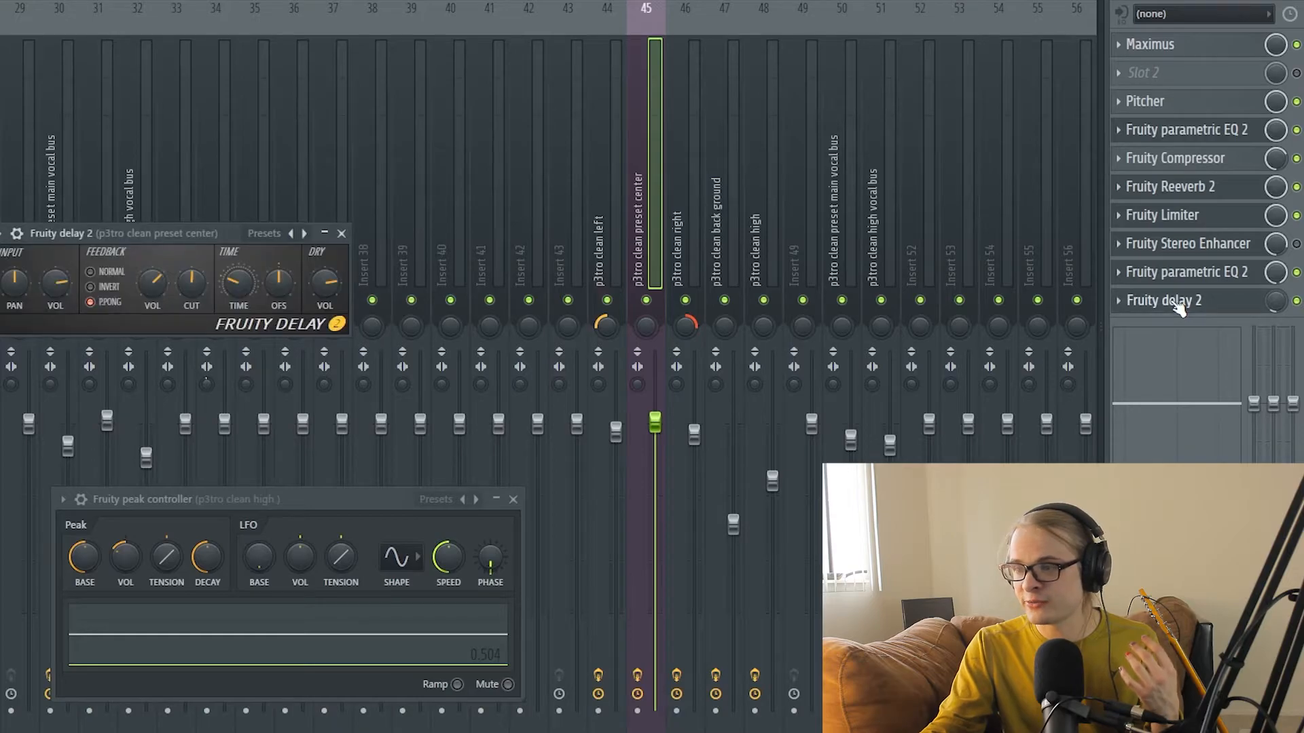
- Examine the compressor, Maximus and parametric EQ settings on the main vocal bus (Insert 50)
left_click(846, 281)
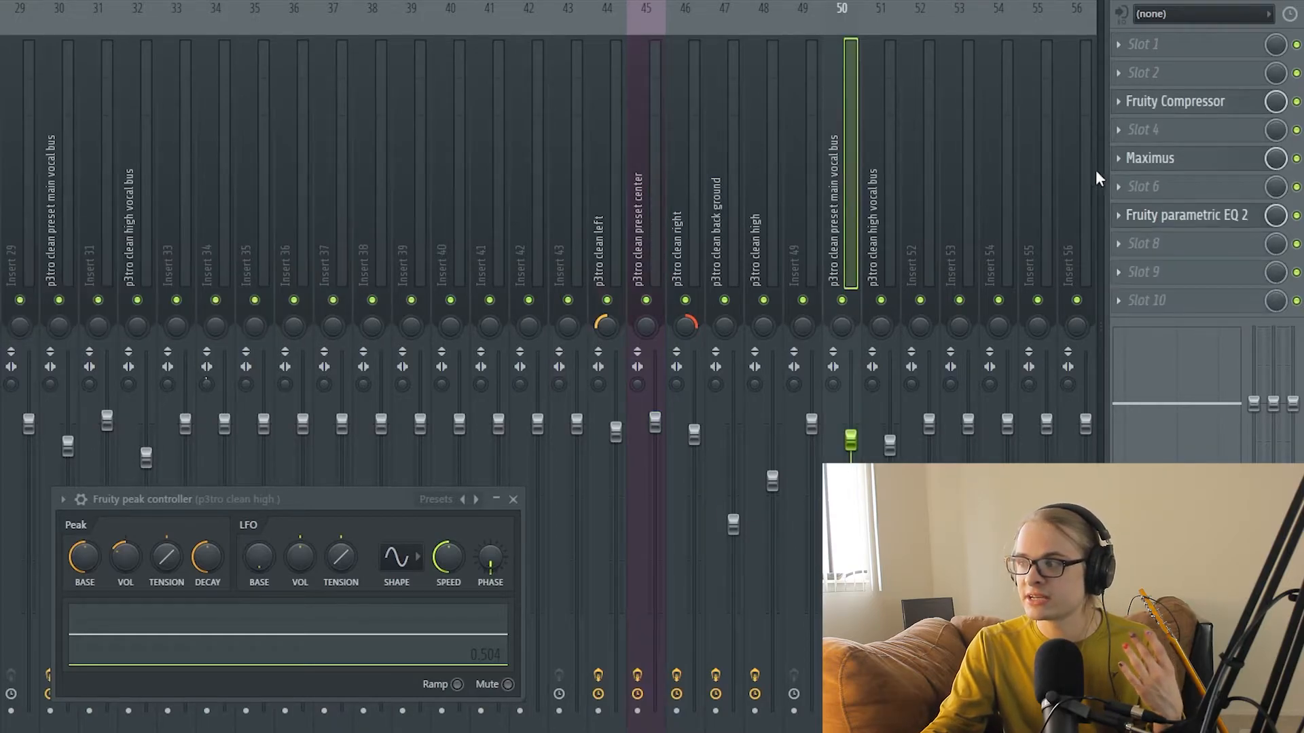
left_click(1185, 105)
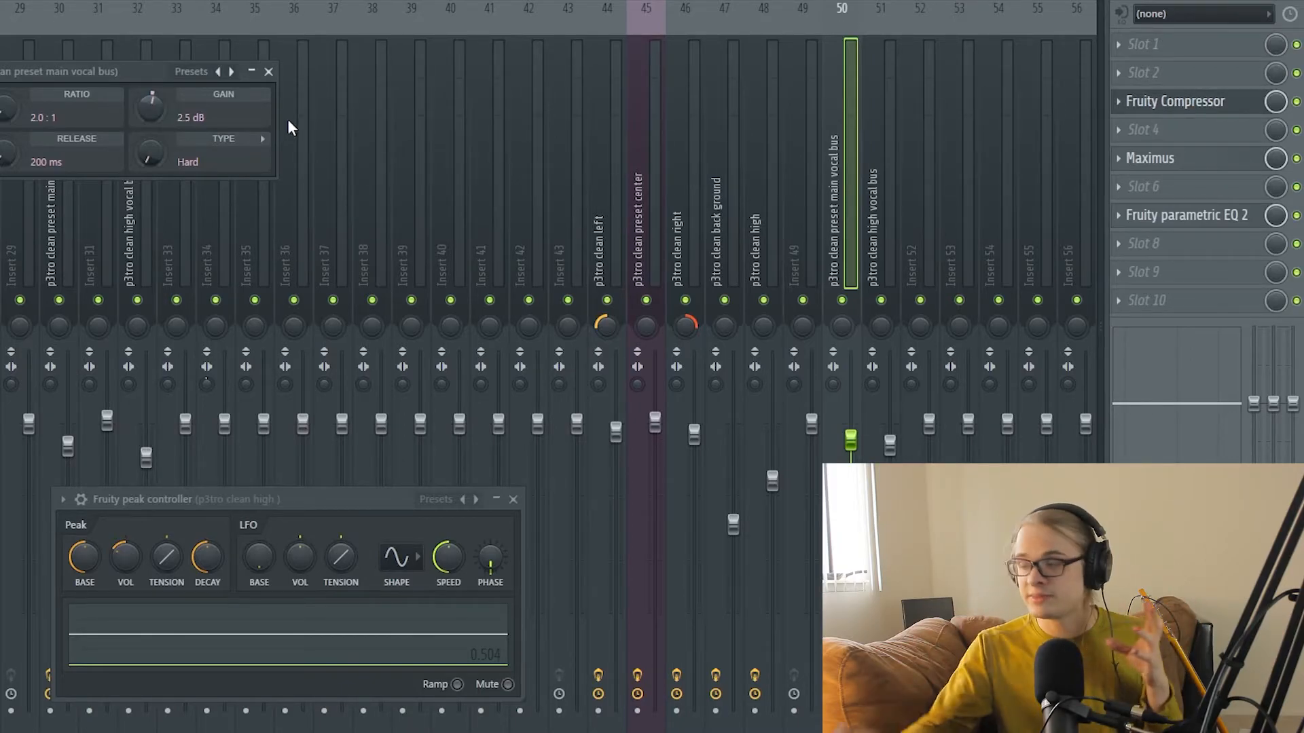
left_click(1216, 157)
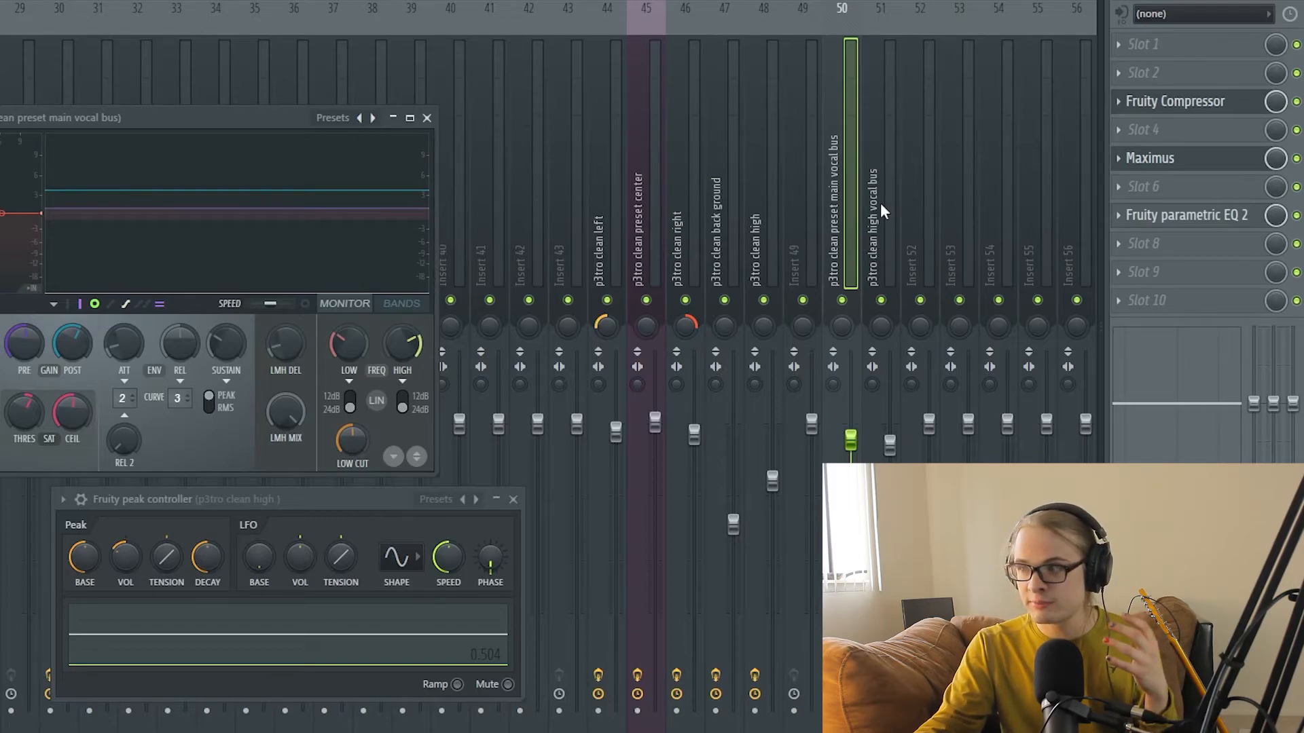
left_click(1248, 221)
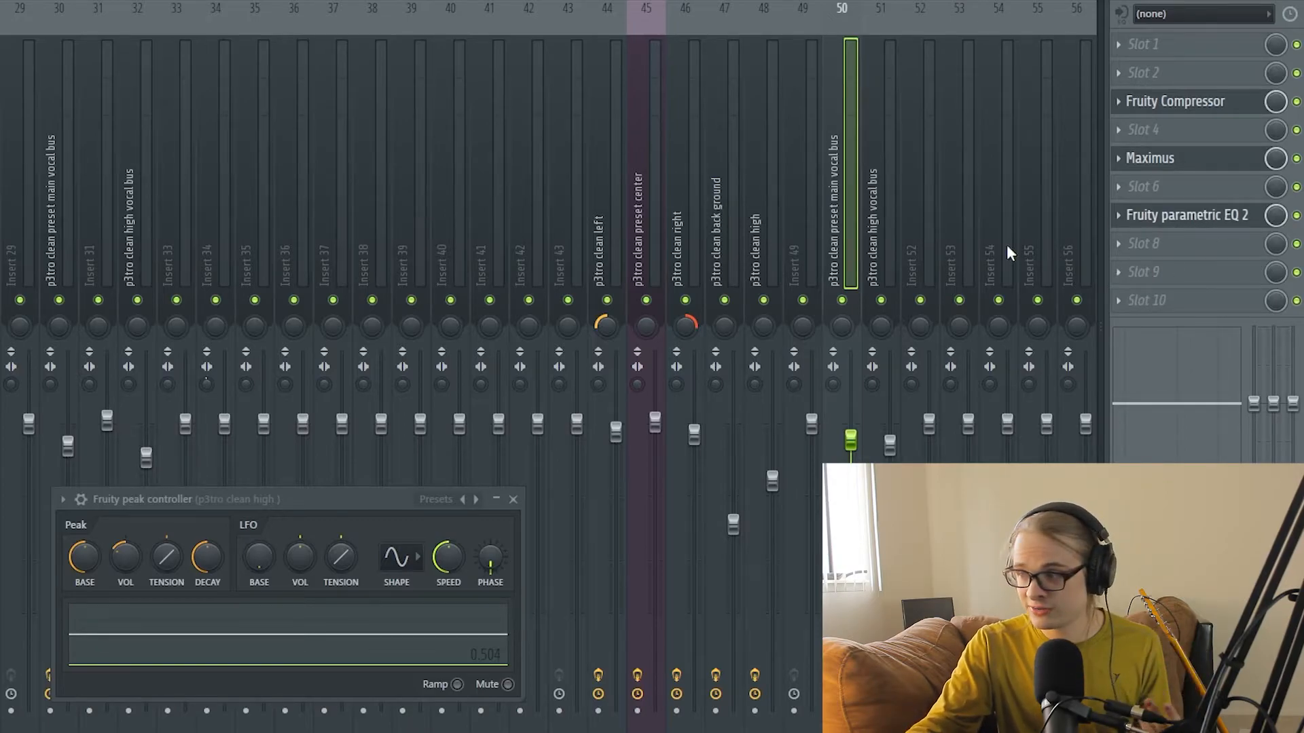
- Examine the parametric EQ, Maximus and compressor settings on the high vocal bus (Insert 51)
left_click(881, 233)
left_click(1206, 246)
left_click(1206, 248)
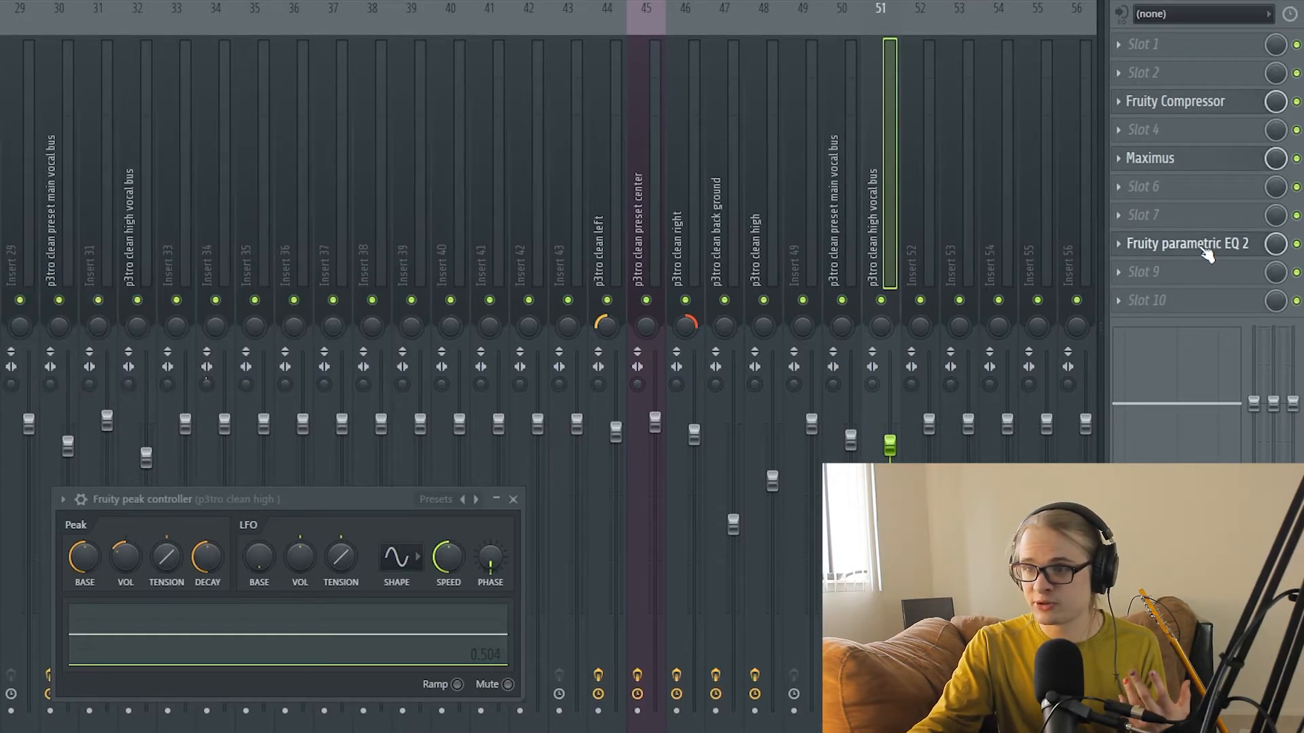
left_click(1208, 160)
left_click(1207, 162)
left_click(1205, 104)
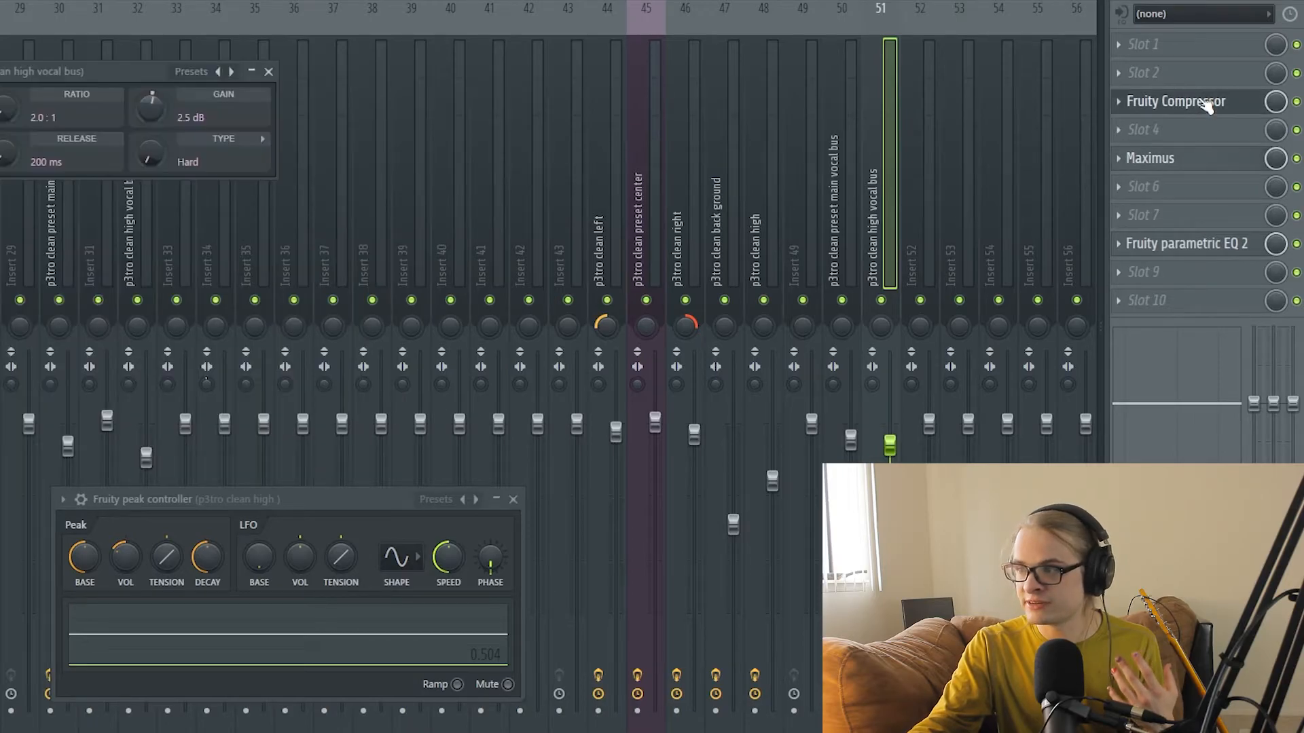
left_click(1206, 103)
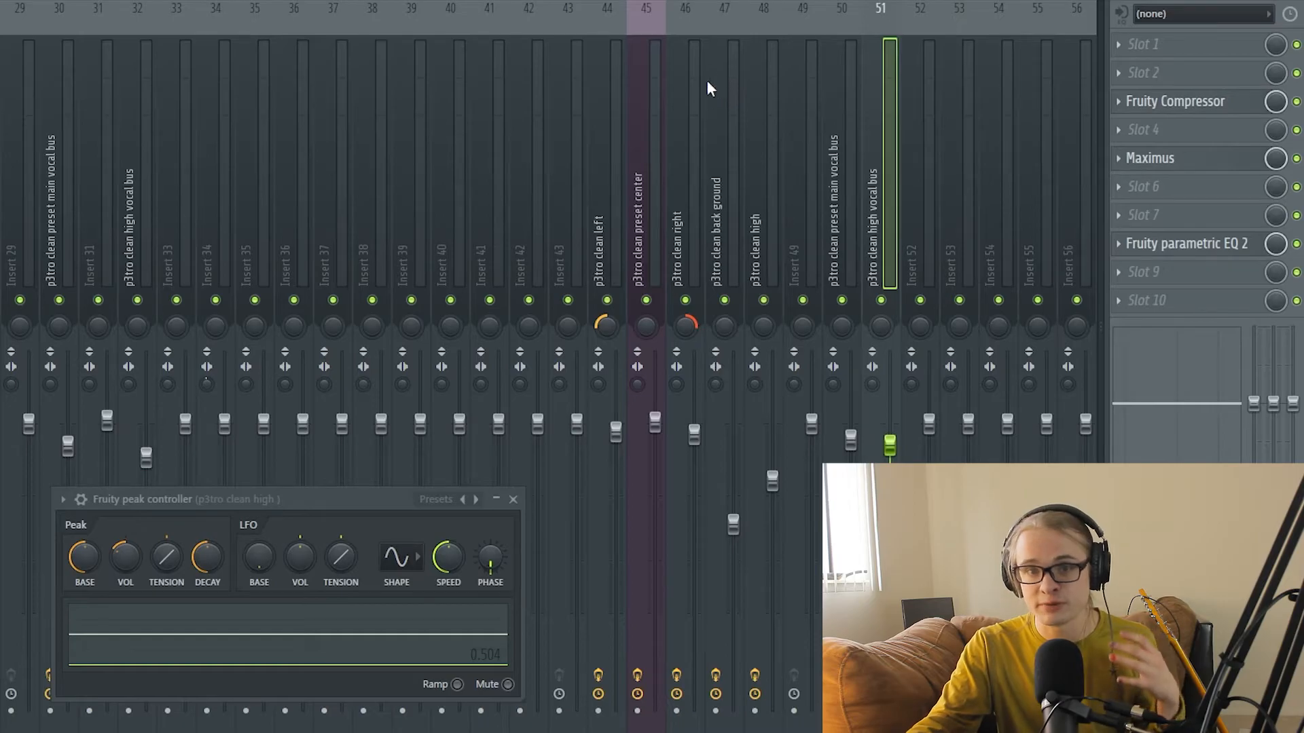
- Examine the Fruity Stereo Shaper on the clean high track (Insert 48)
left_click(764, 230)
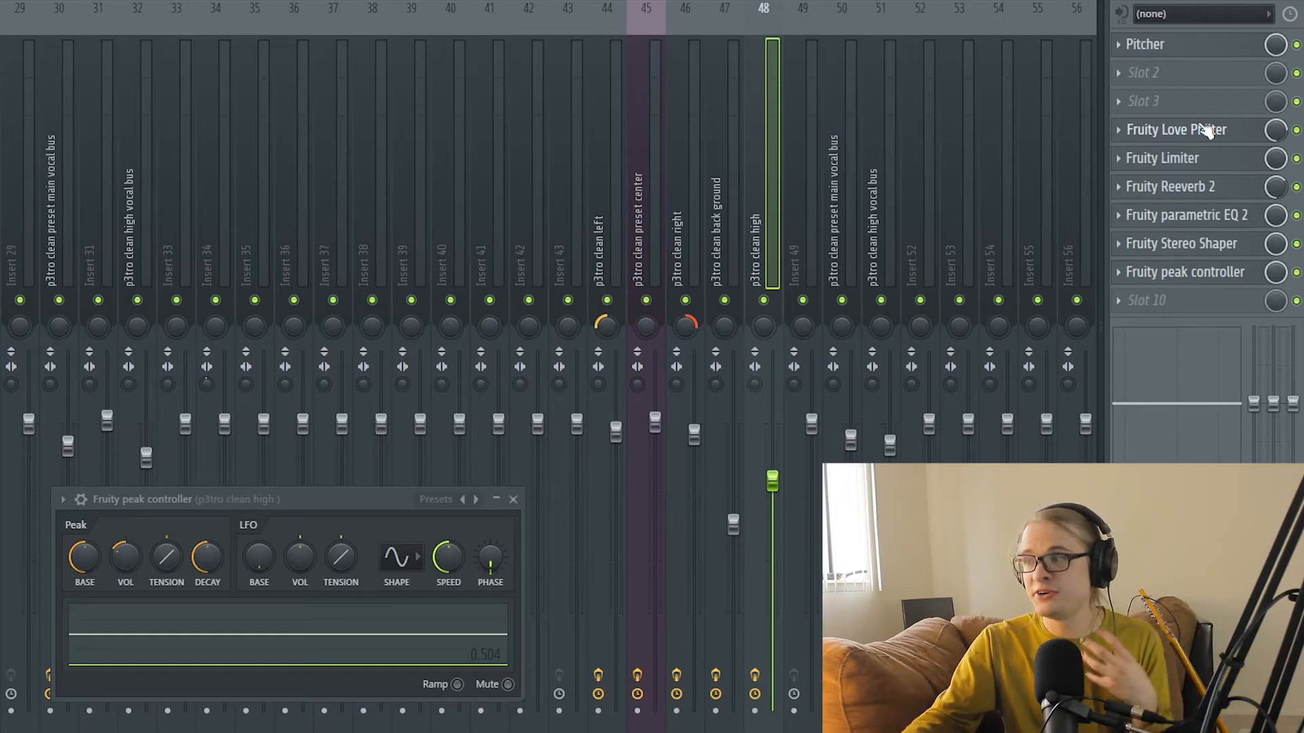
left_click(1230, 251)
left_click(1232, 255)
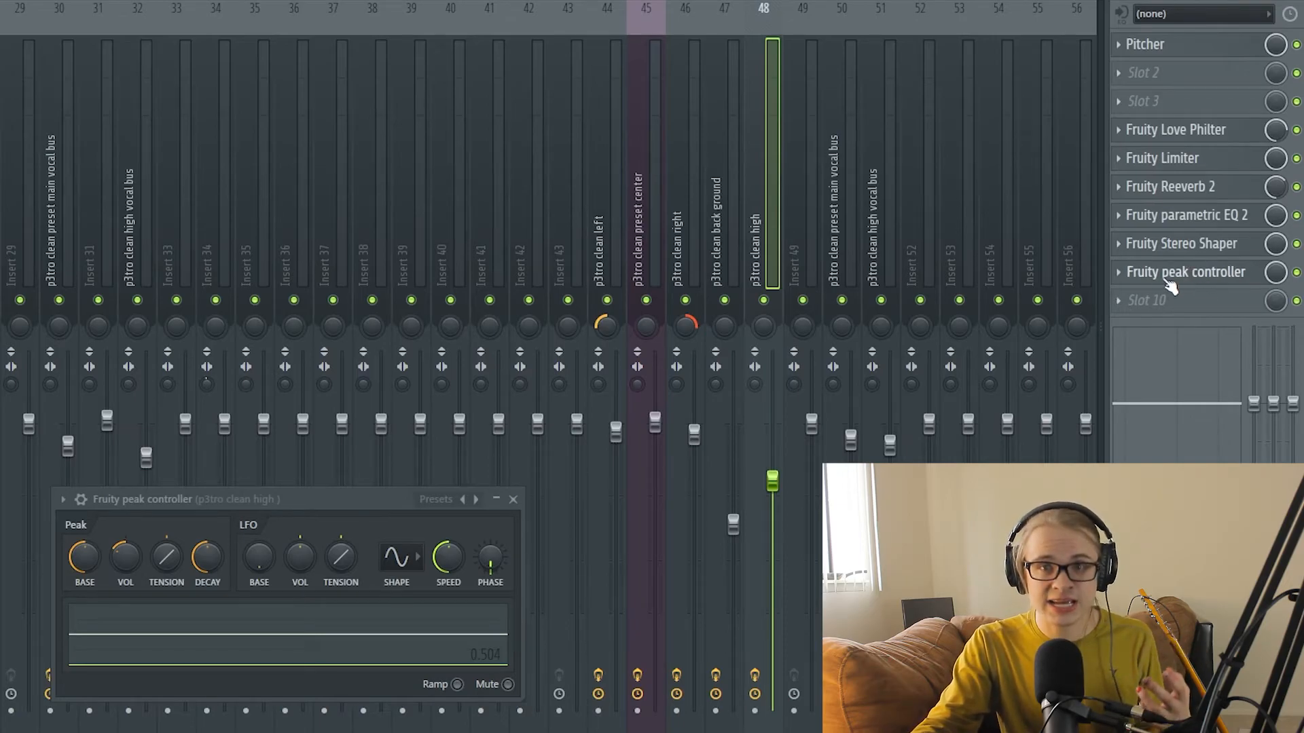
- Compare the effect chains of the clean left, center, background and high vocal tracks
left_click(715, 238)
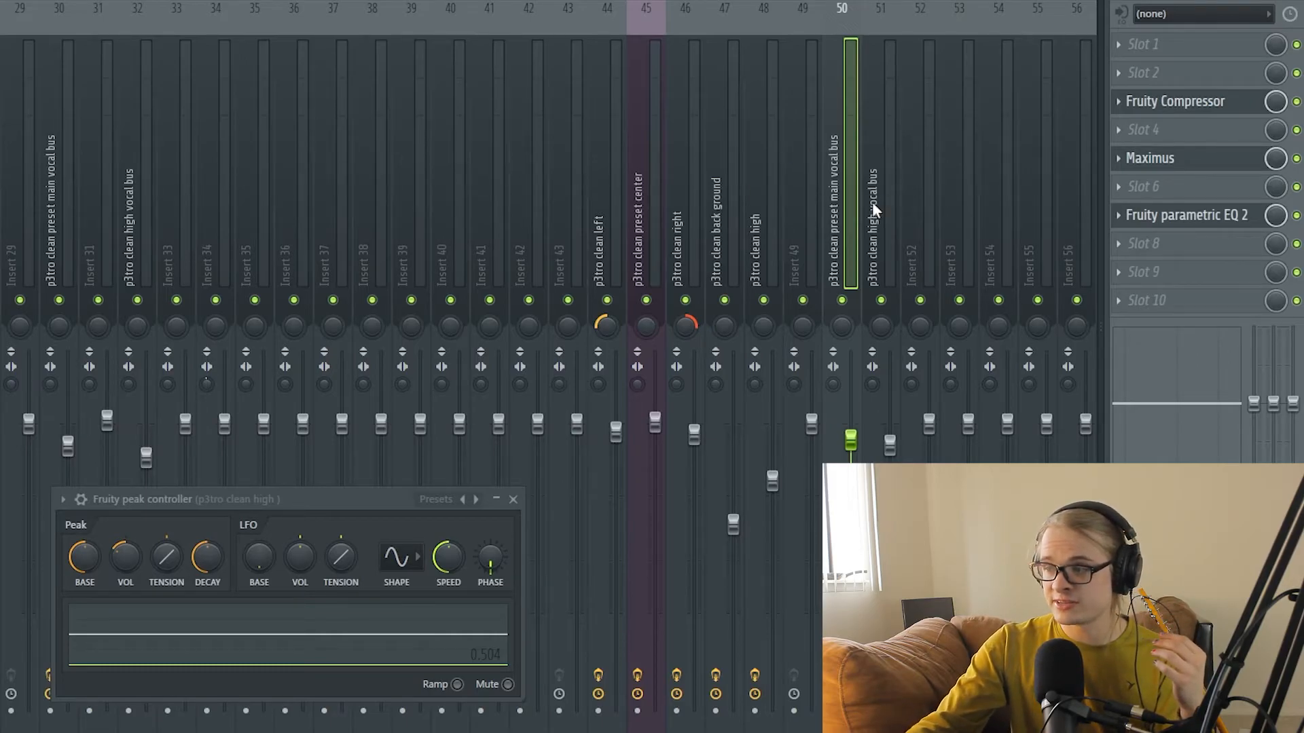
left_click(639, 266)
left_click(597, 218)
left_click(650, 258)
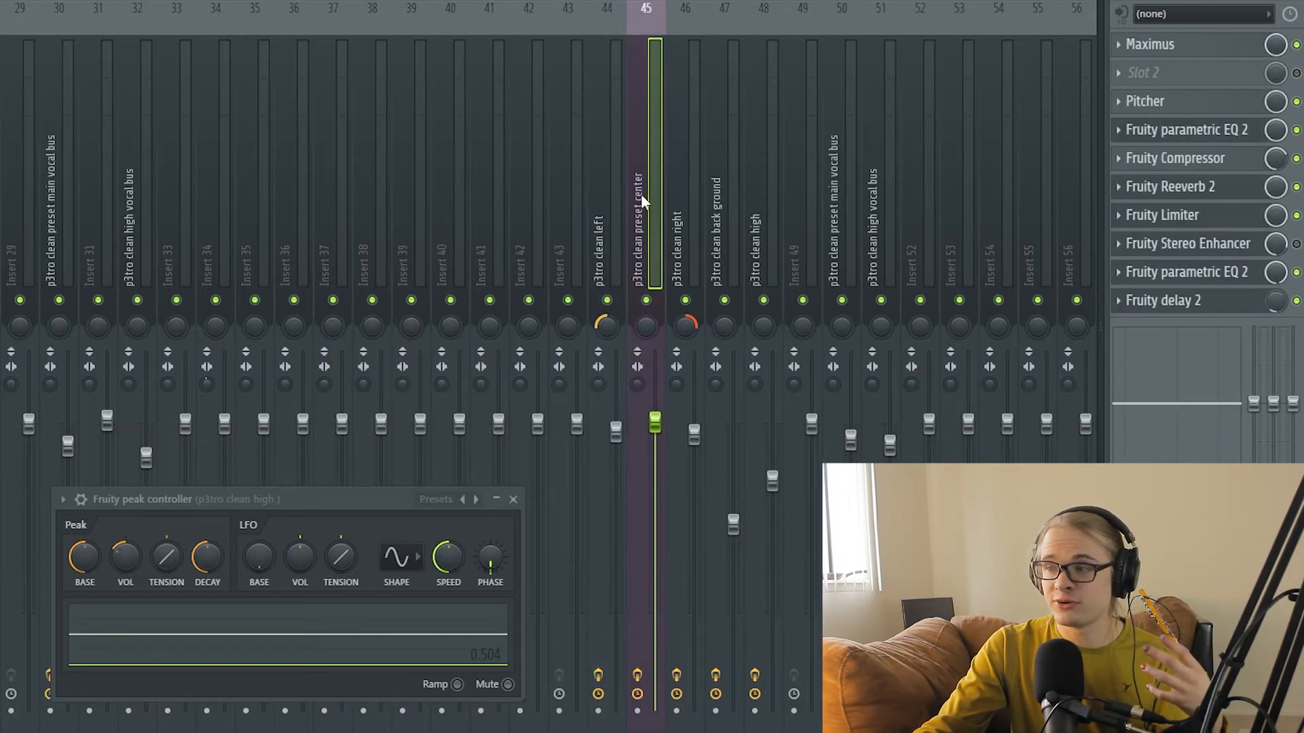
left_click(728, 262)
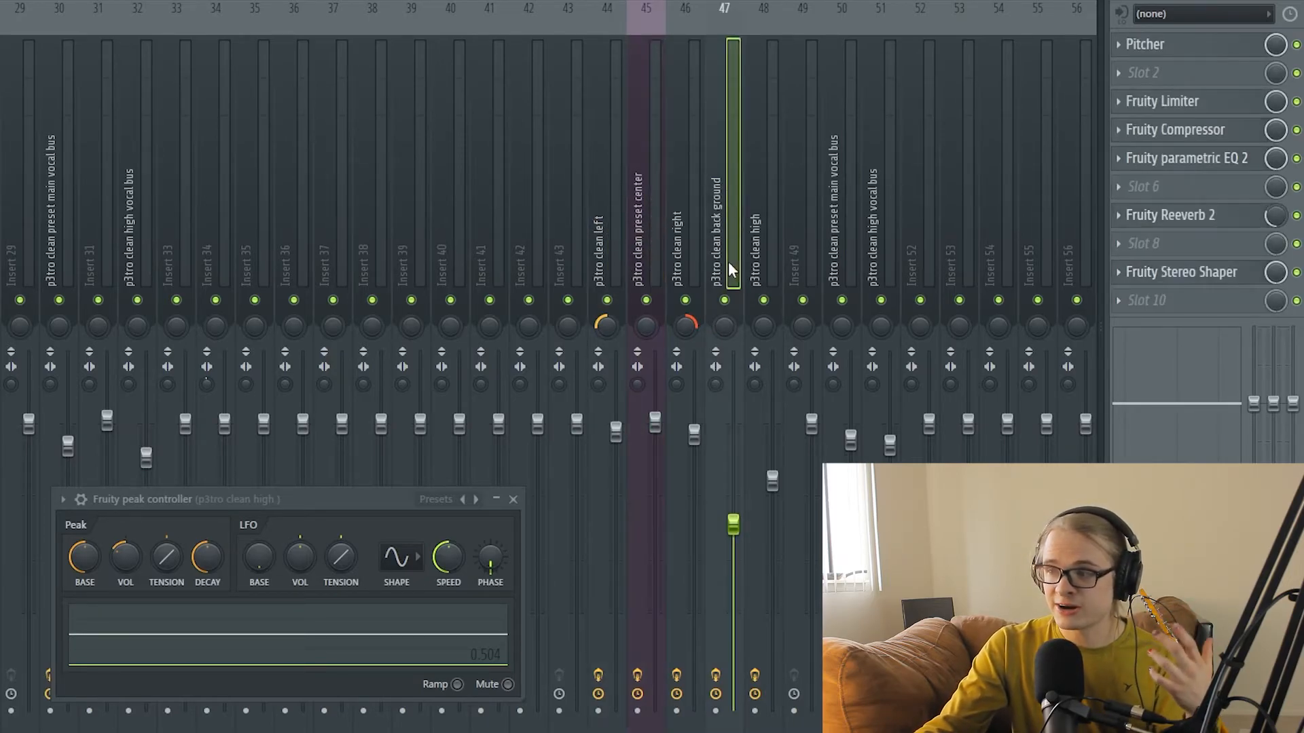
left_click(769, 270)
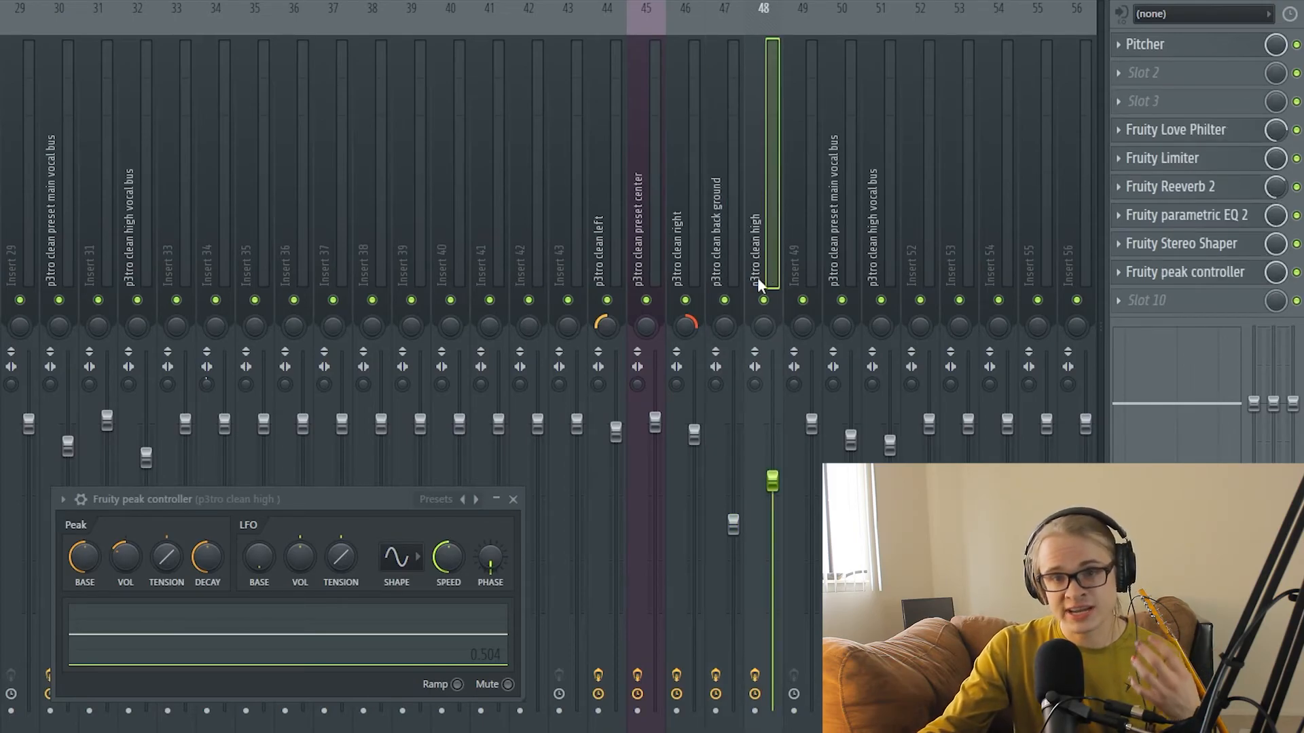